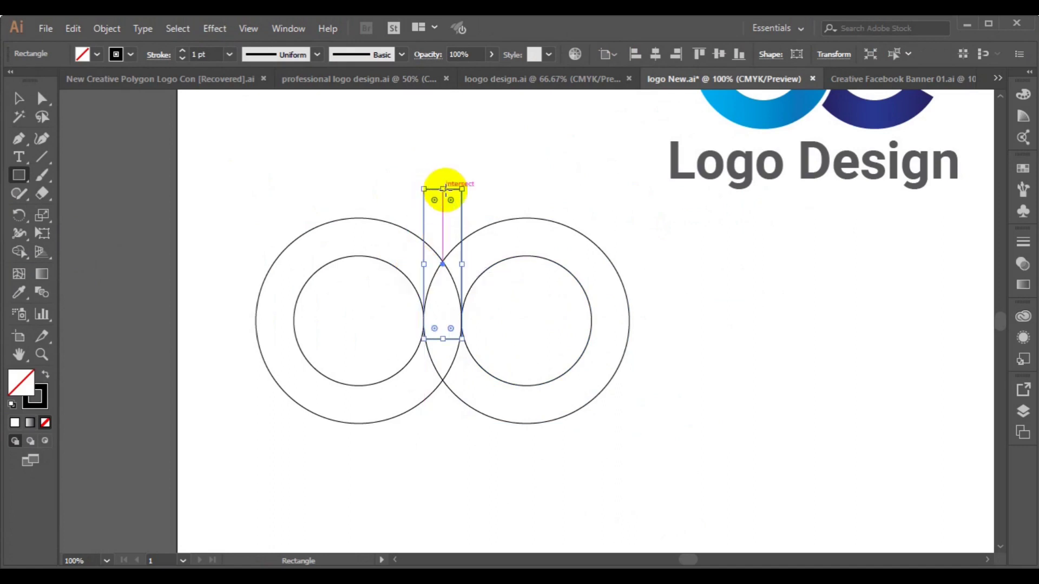
Stretch the rectangle between the two rings upward to about 260 px tall and switch to the Pen tool
drag(443, 189, 445, 142)
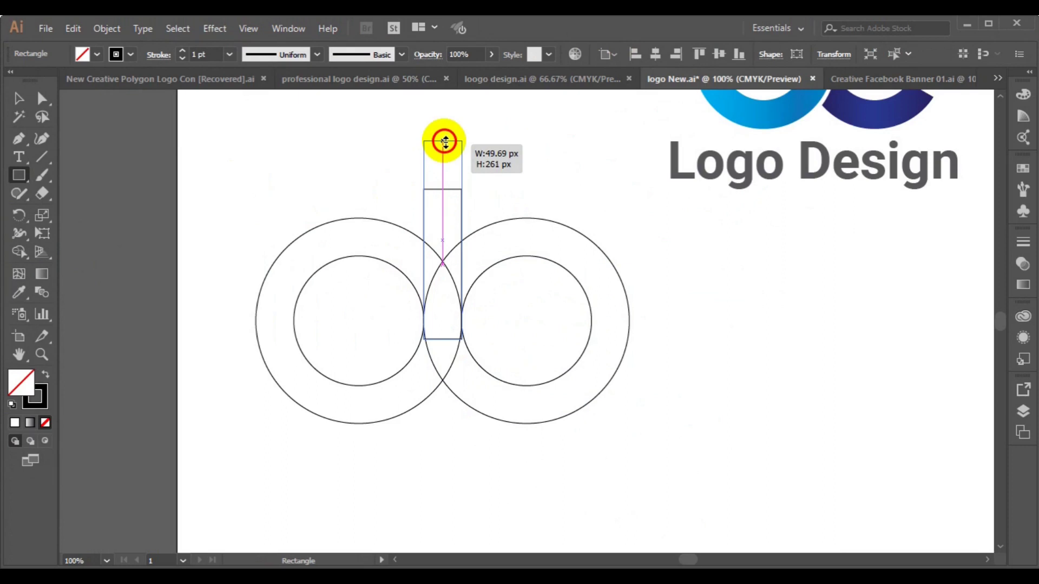
drag(444, 142, 445, 146)
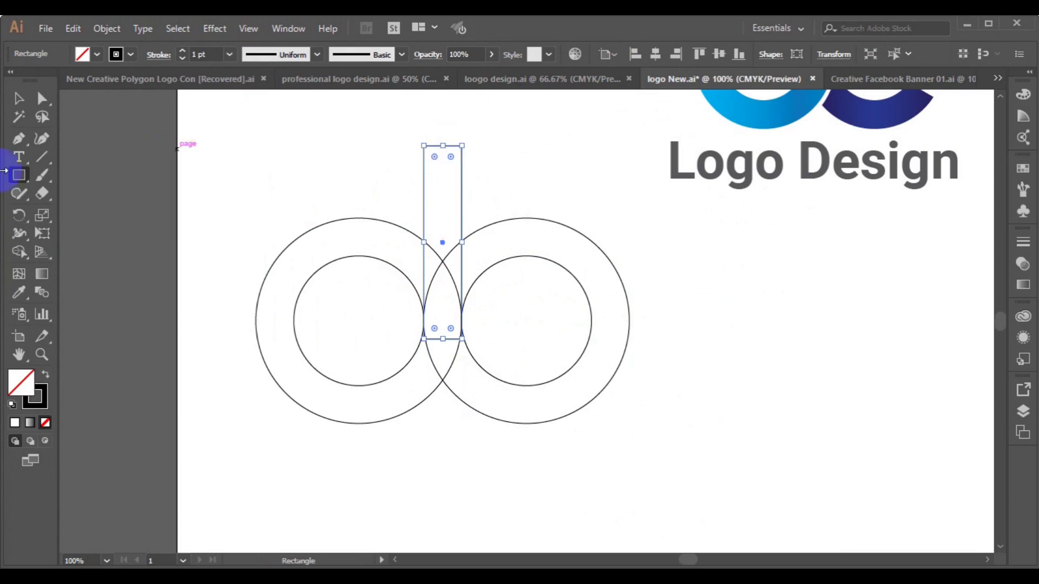
click(23, 137)
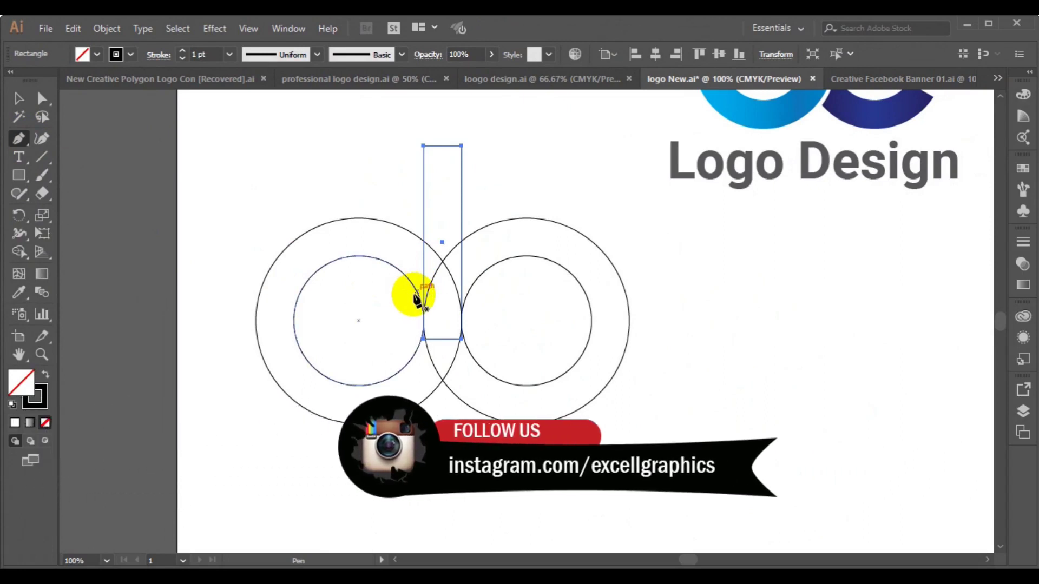
click(416, 291)
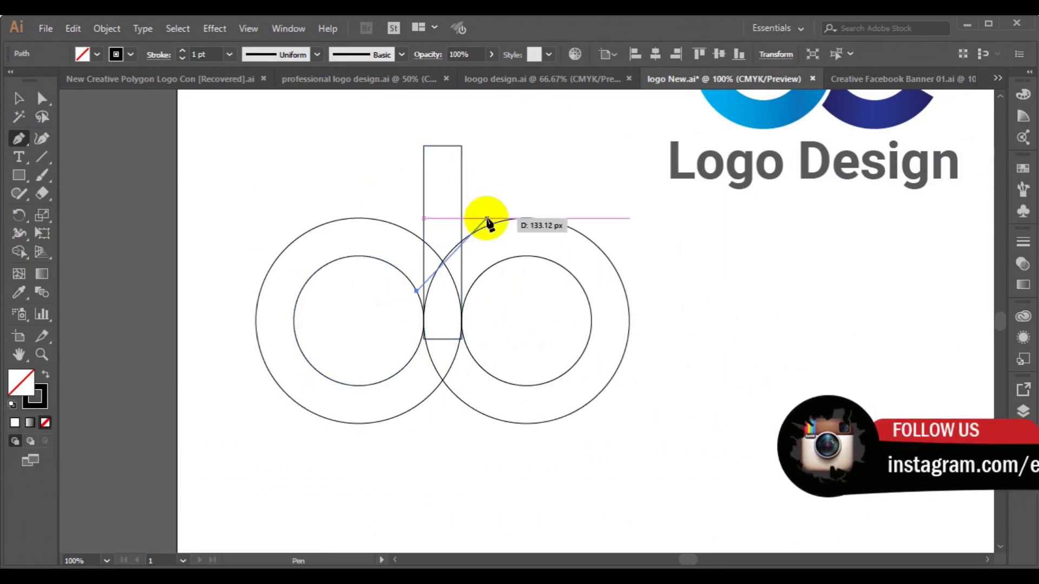
drag(492, 218, 545, 196)
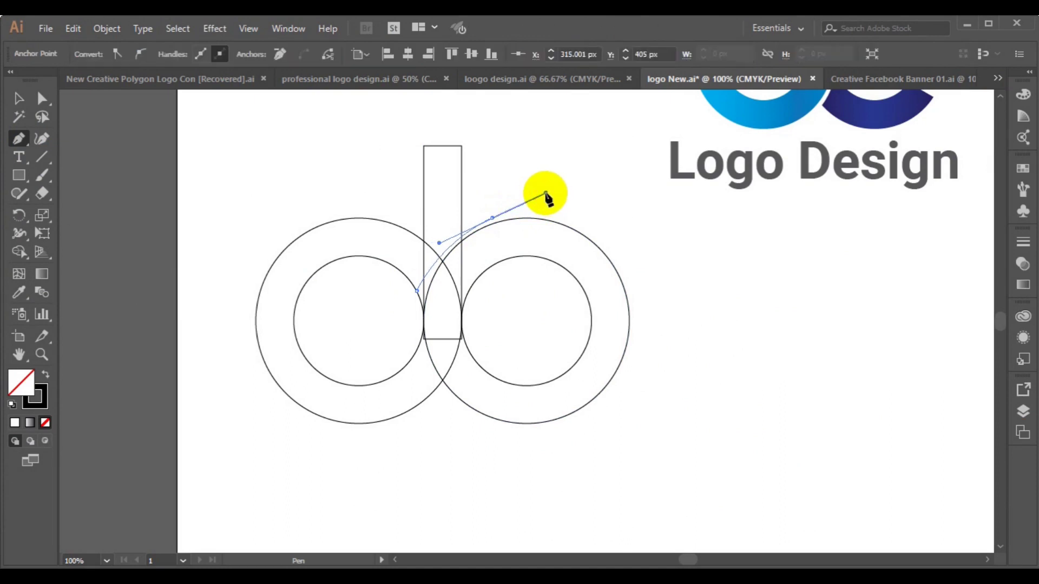
key(ctrl+z)
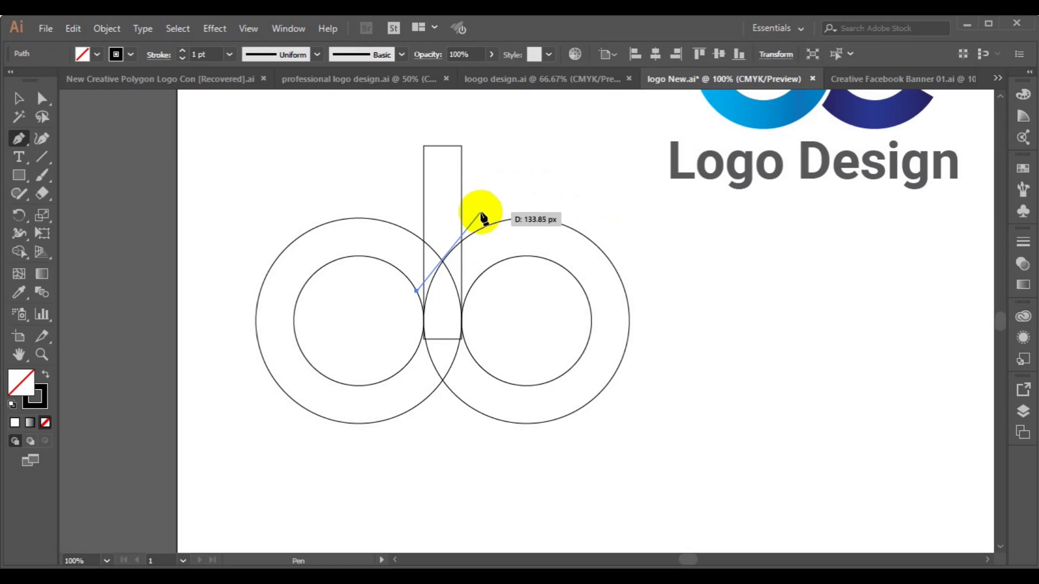
drag(481, 214, 514, 179)
key(ctrl)
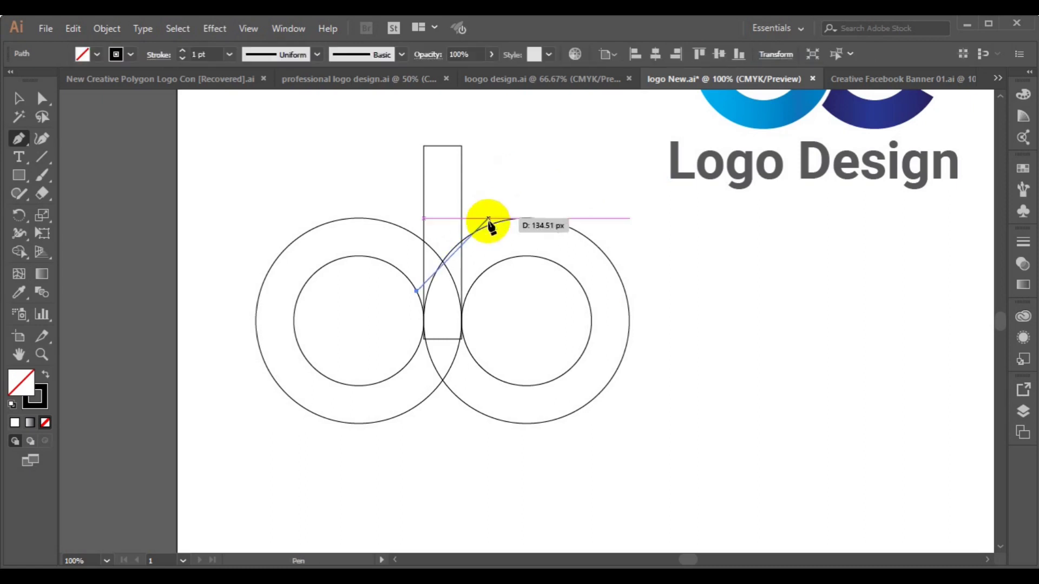
drag(489, 219, 562, 173)
key(ctrl+z)
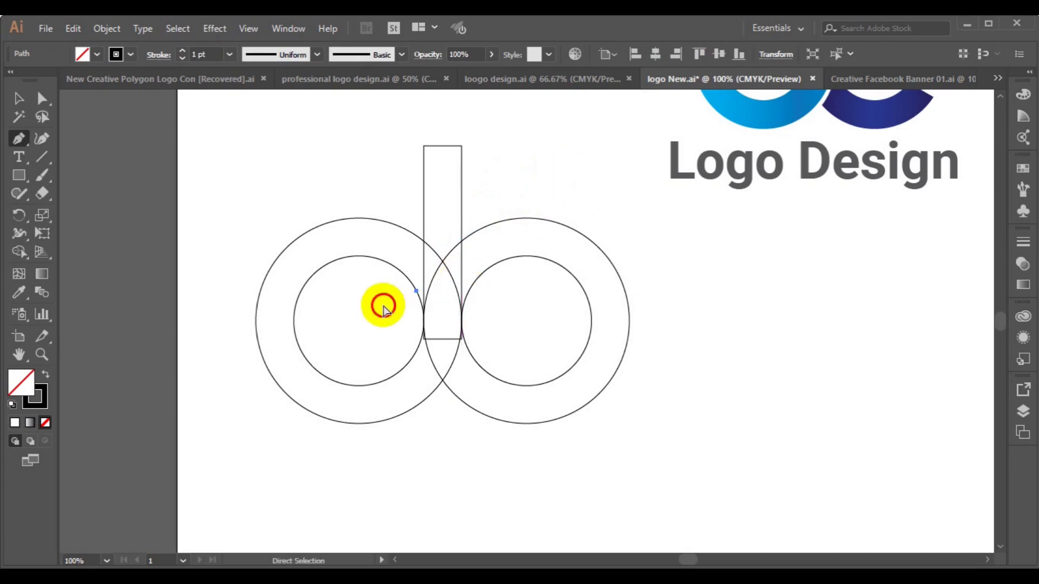
key(ctrl+z)
Draw an open curved path from the left inner circle up past the rectangle, following just outside the right ring's upper edge
click(416, 295)
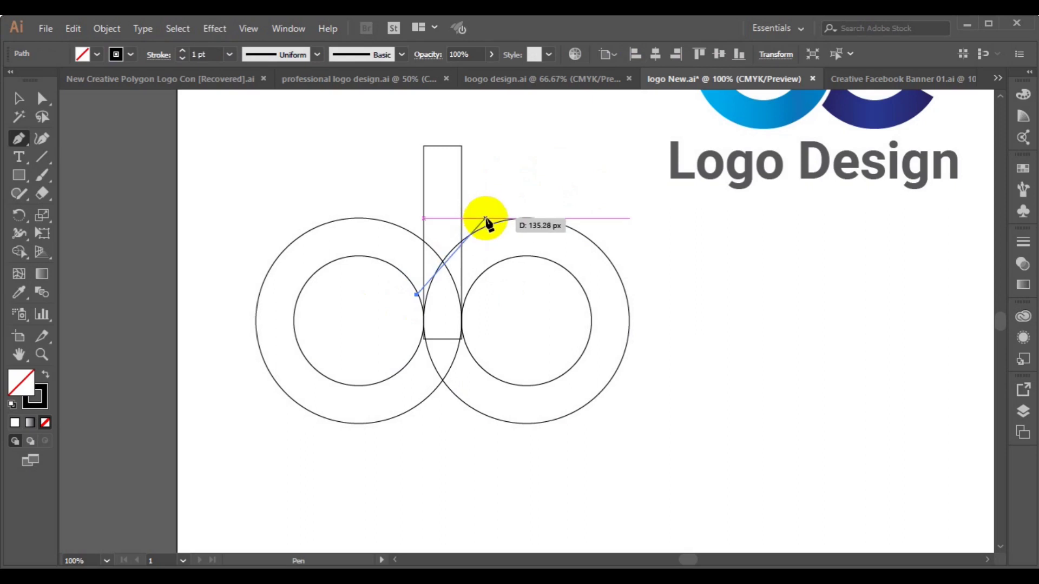
drag(493, 223, 533, 202)
ctrl+click(528, 192)
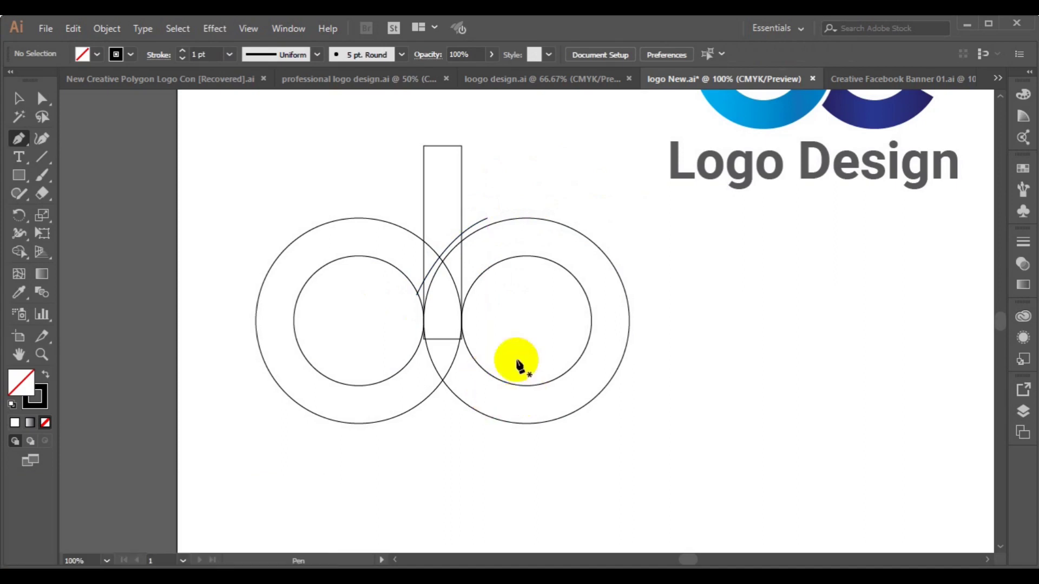
Draw a short open curve from the right inner circle down across the rings' lower crossing and nudge it slightly left
click(476, 339)
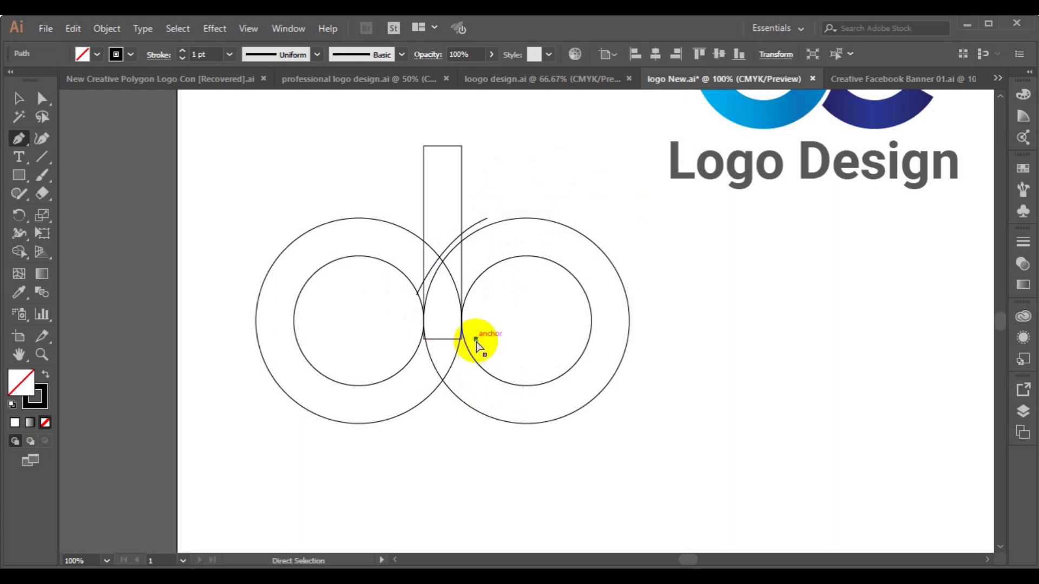
ctrl+click(441, 376)
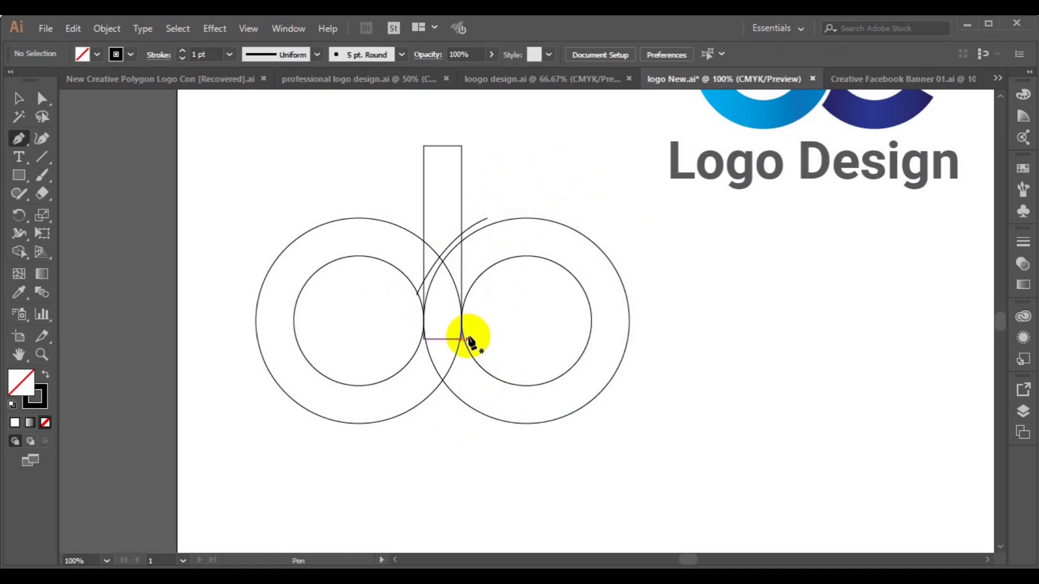
click(468, 339)
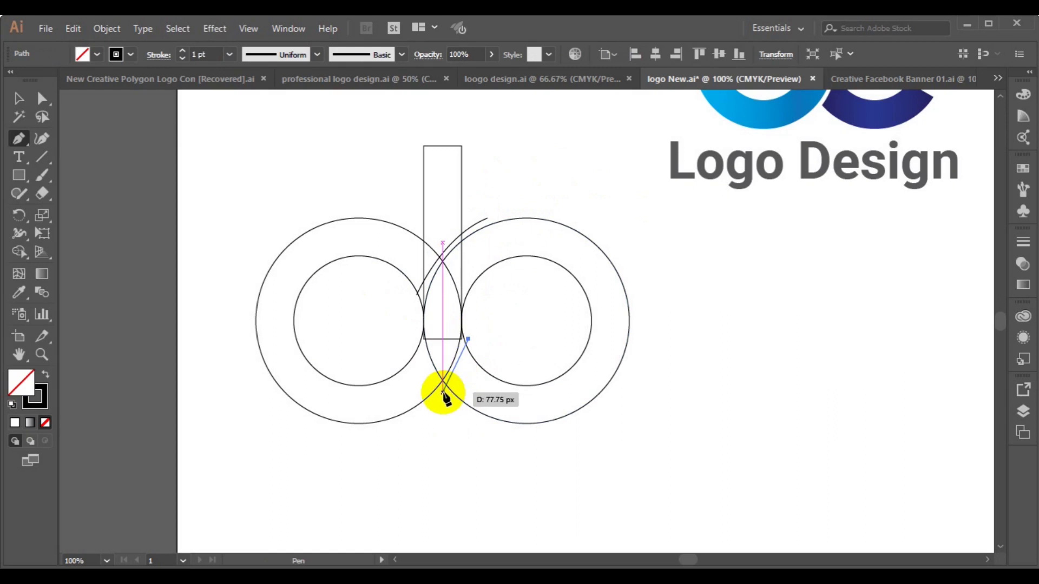
drag(443, 393, 429, 412)
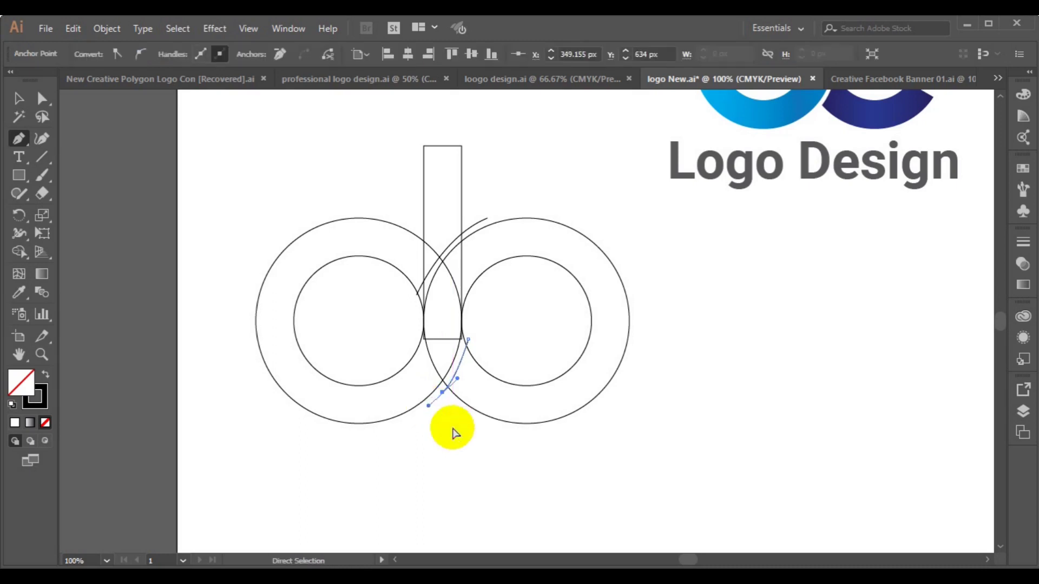
ctrl+click(454, 427)
click(43, 157)
click(20, 98)
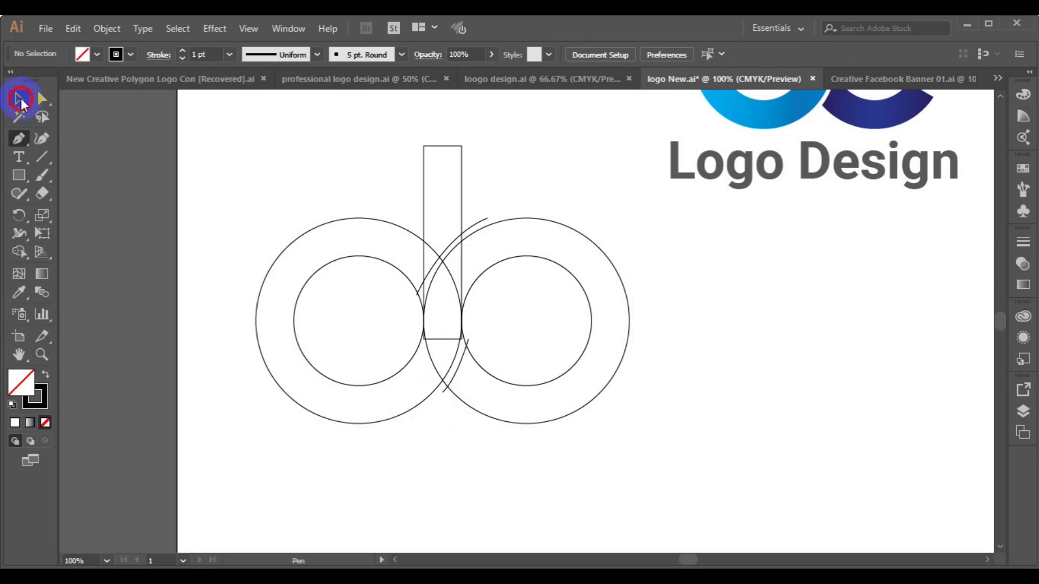
click(461, 369)
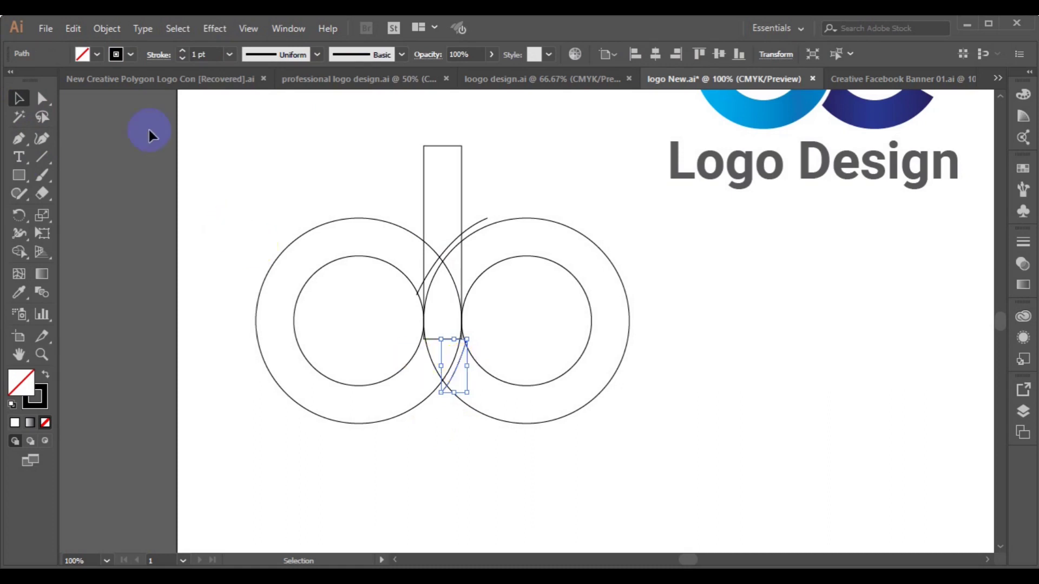
Group all the logo outlines and centre the group horizontally and vertically on the artboard
drag(164, 99, 522, 434)
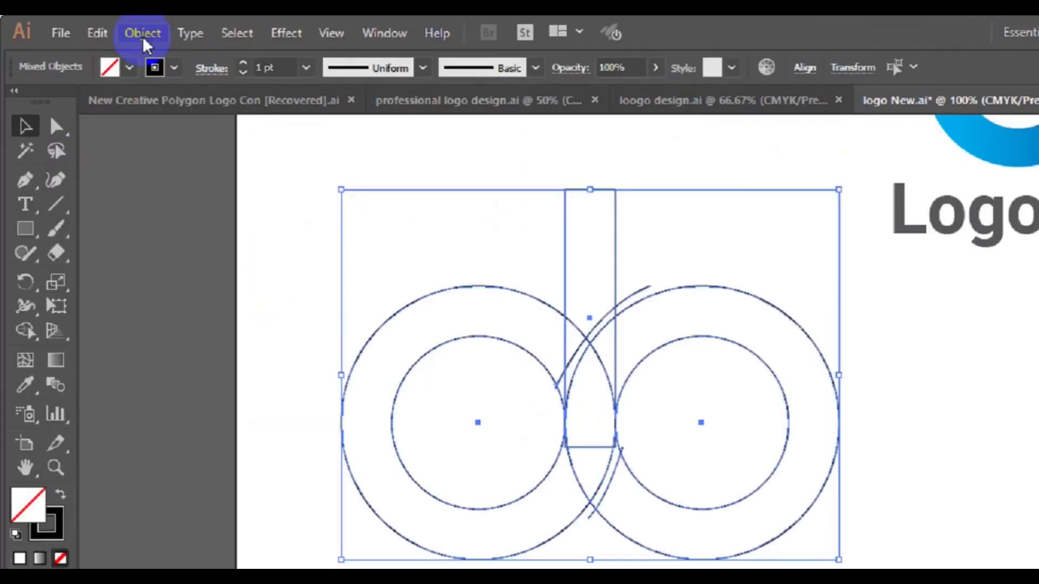
click(213, 47)
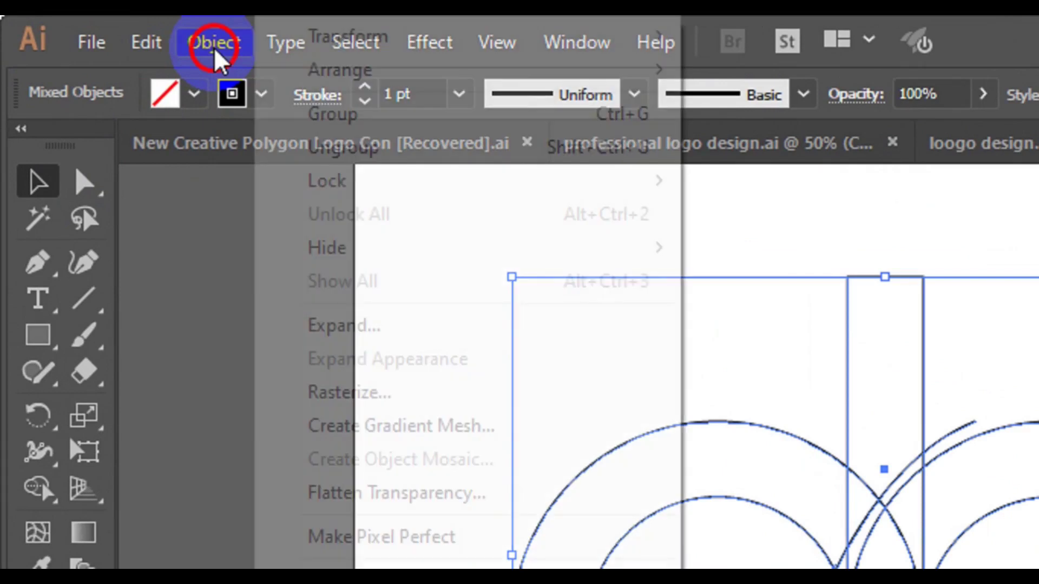
click(376, 163)
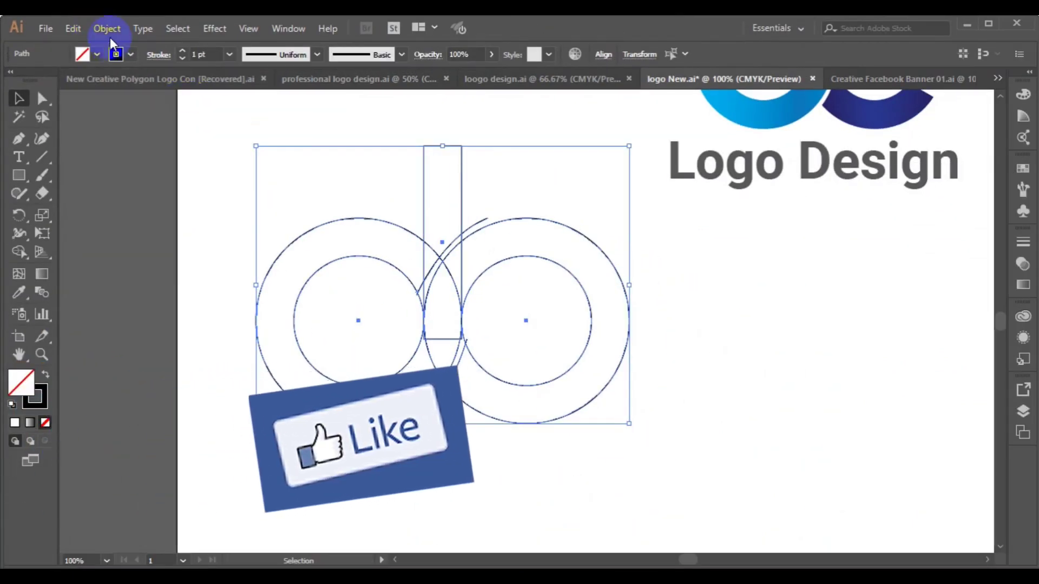
click(109, 33)
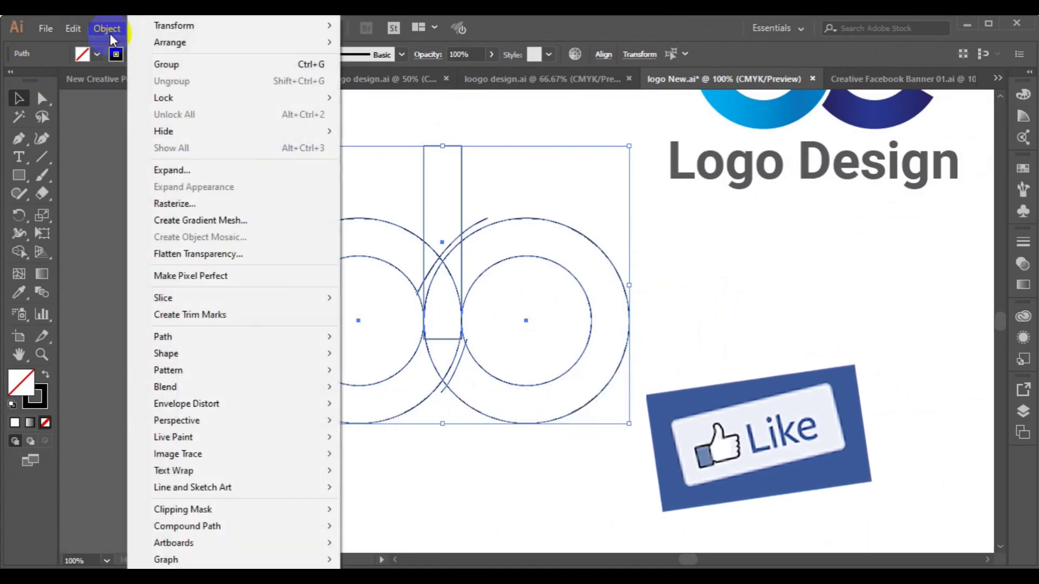
click(183, 63)
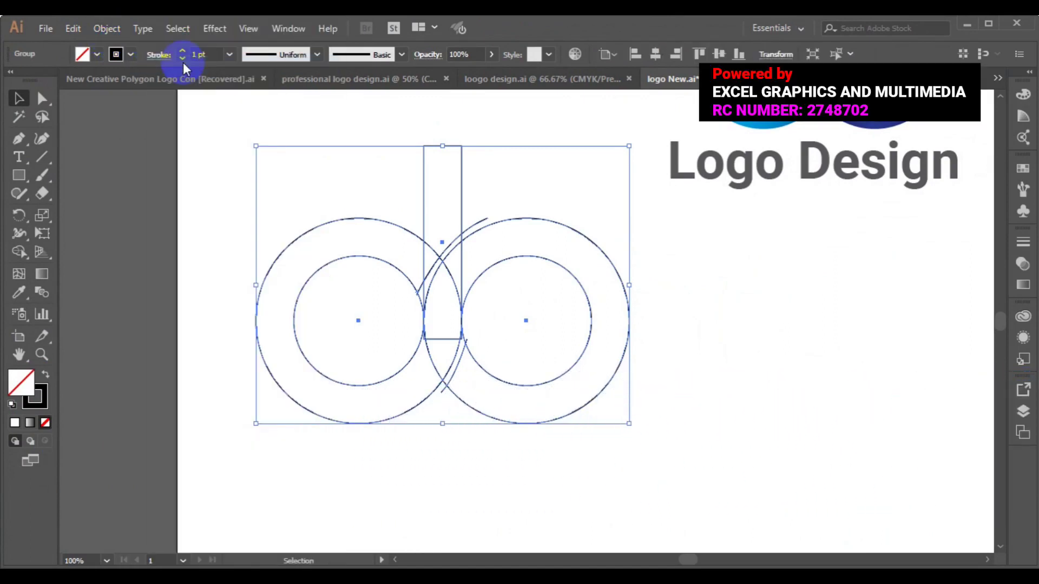
click(660, 54)
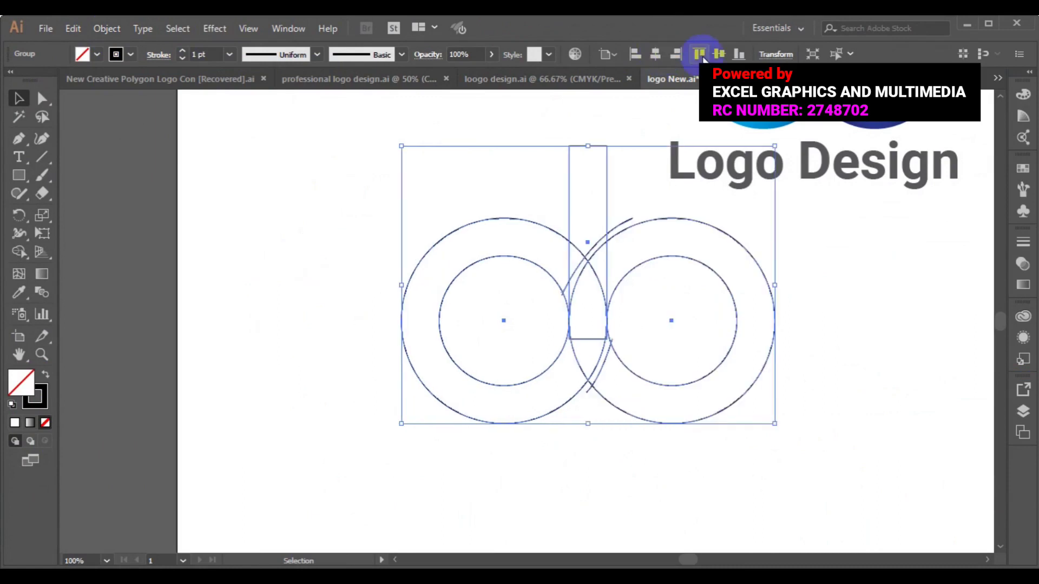
click(713, 54)
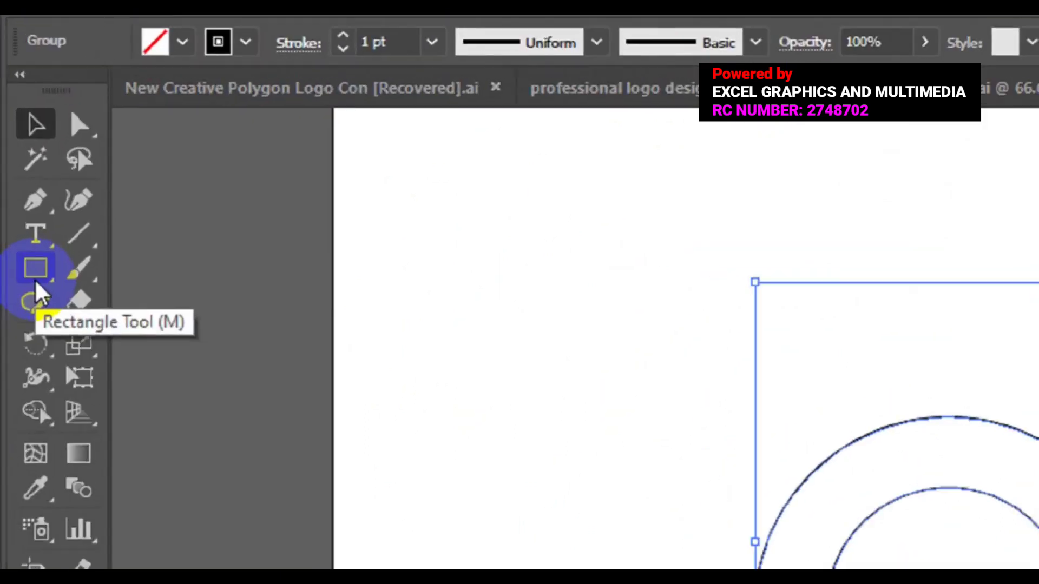
Create a polygon with 3 sides and a 50 px radius in the empty area left of the rings
click(36, 281)
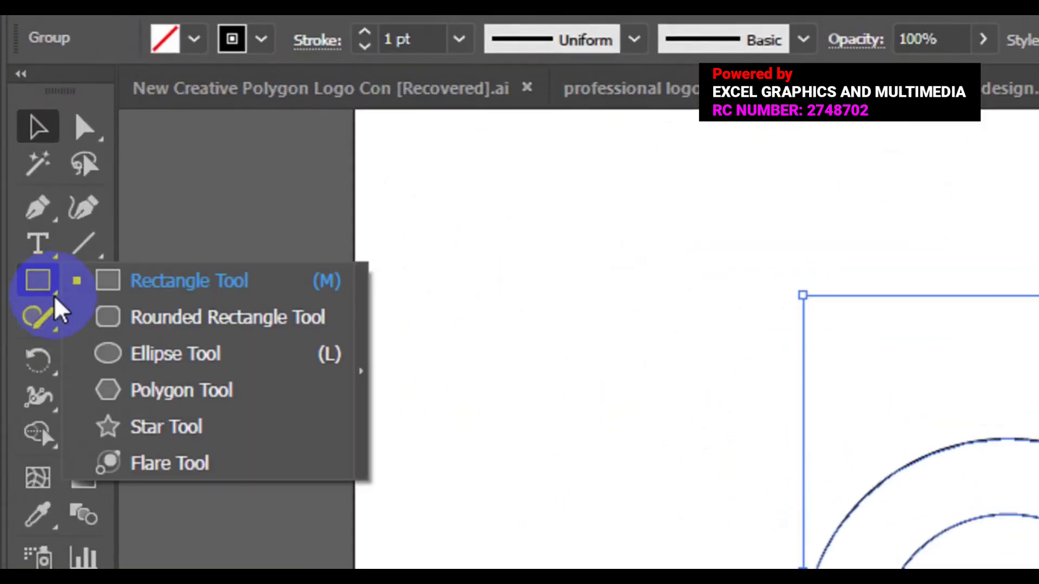
click(211, 398)
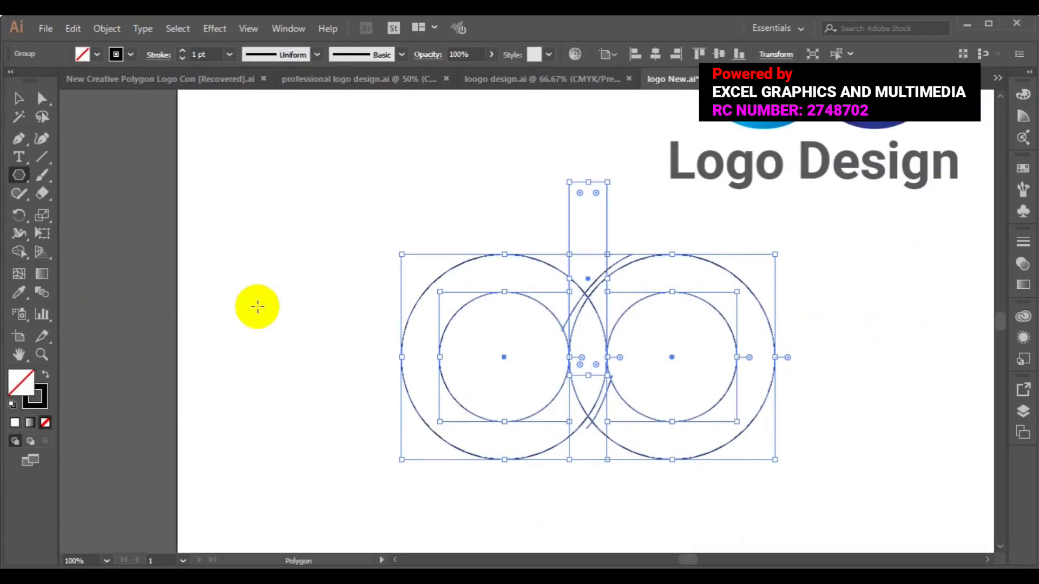
click(257, 307)
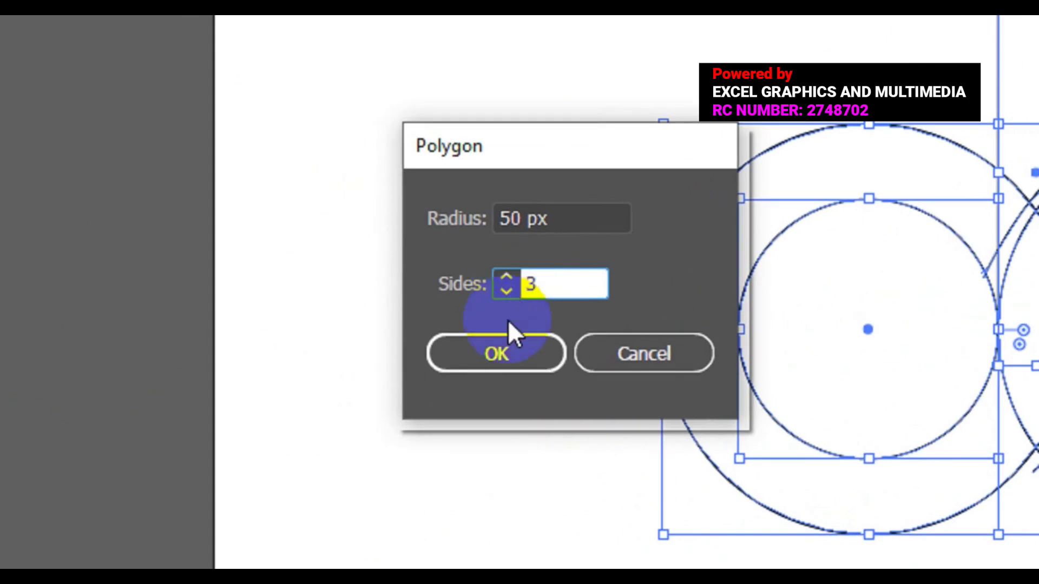
click(508, 352)
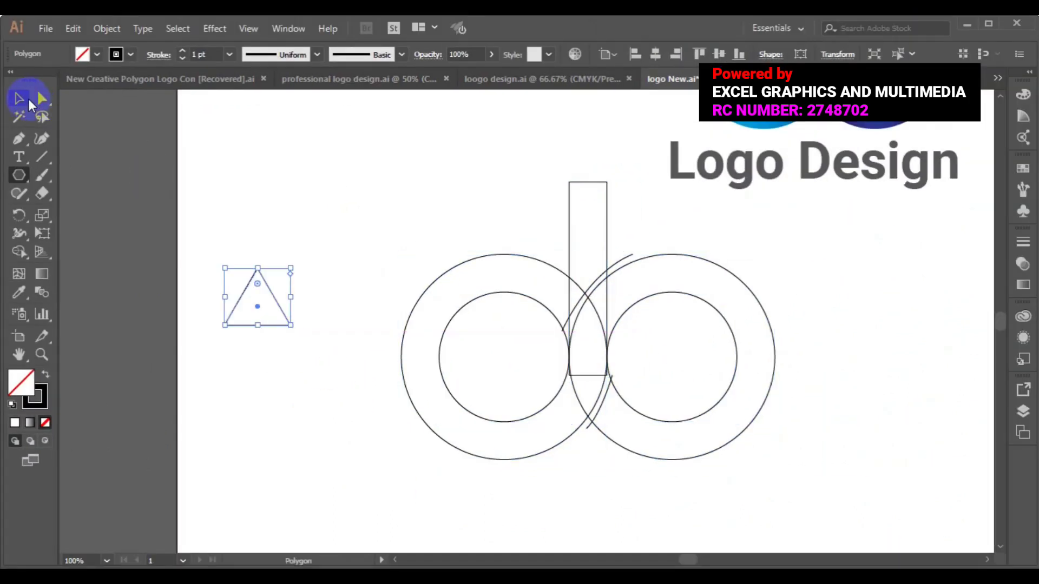
Enlarge and rotate the triangle to point left, and centre it on the artboard
click(28, 100)
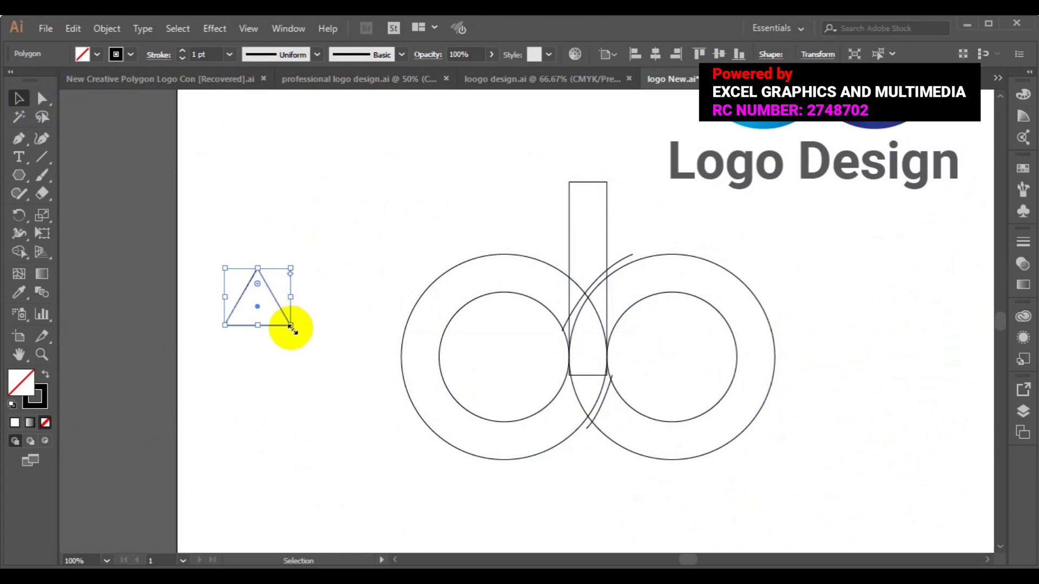
drag(290, 326, 291, 242)
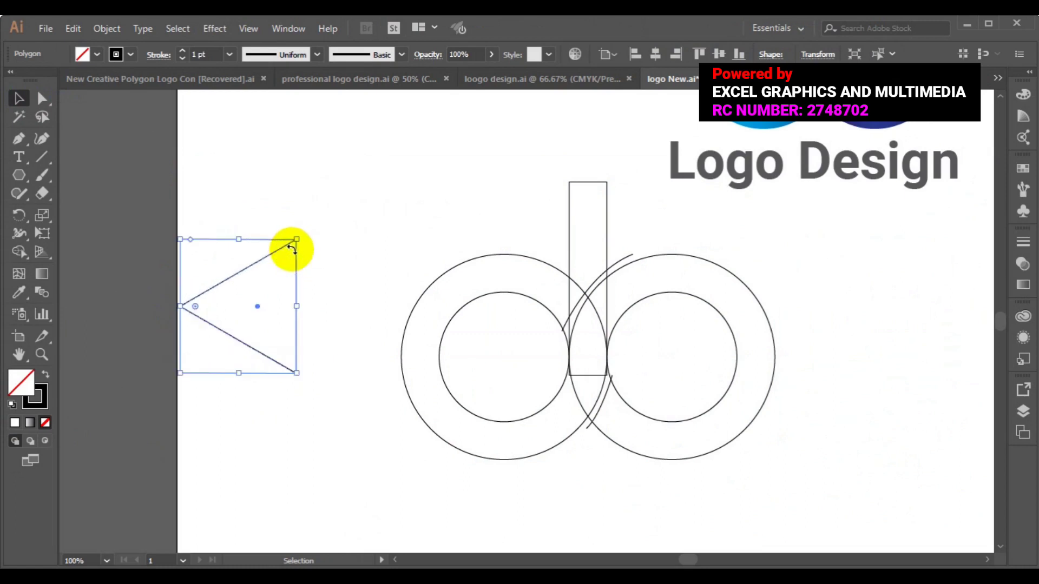
click(656, 55)
click(718, 56)
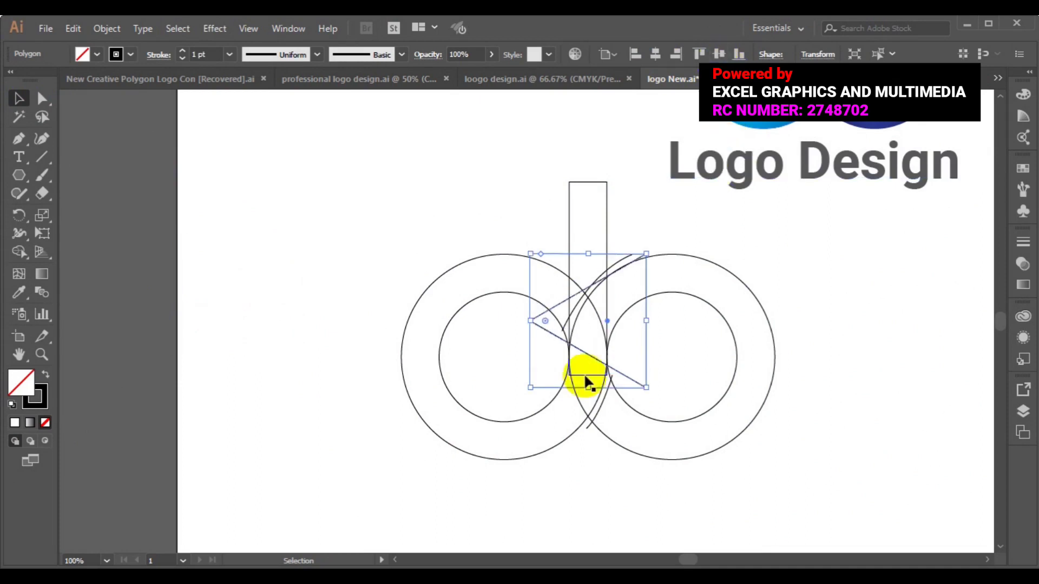
Move the triangle over the right ring's outer side with its tip near the ring's centre, and enlarge it slightly
drag(605, 321, 754, 365)
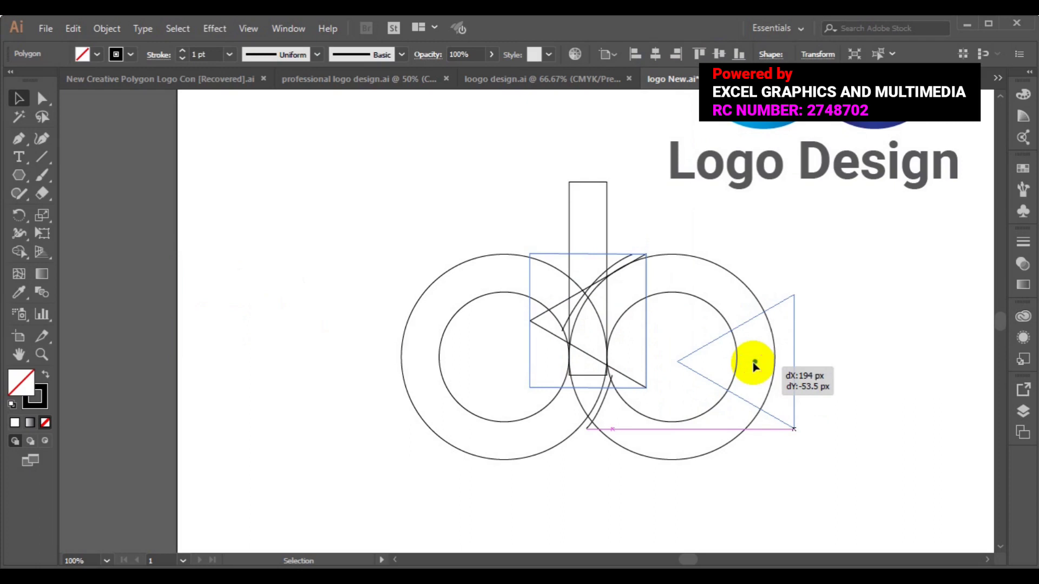
drag(755, 365, 755, 366)
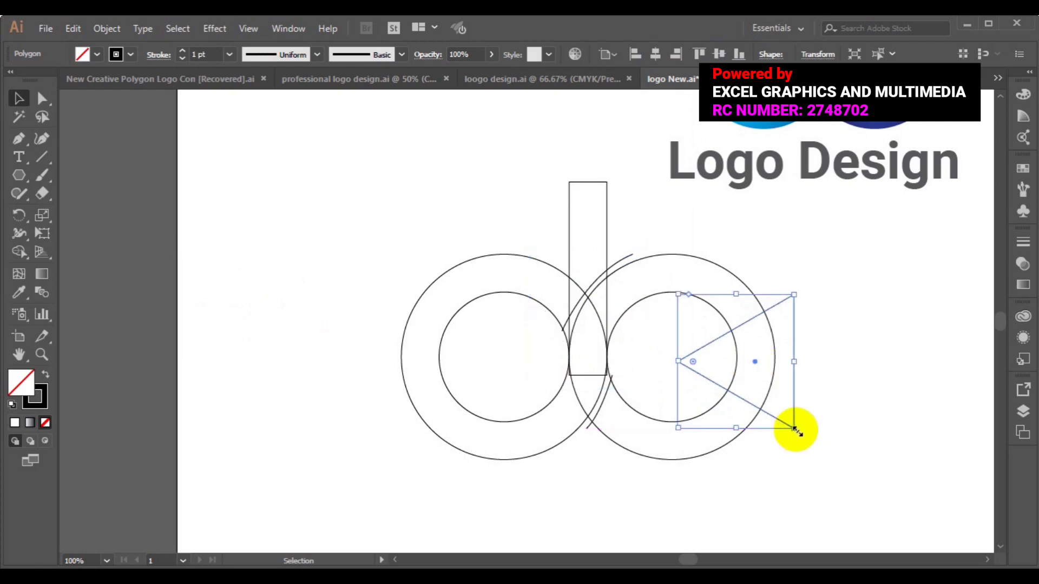
drag(794, 428, 803, 434)
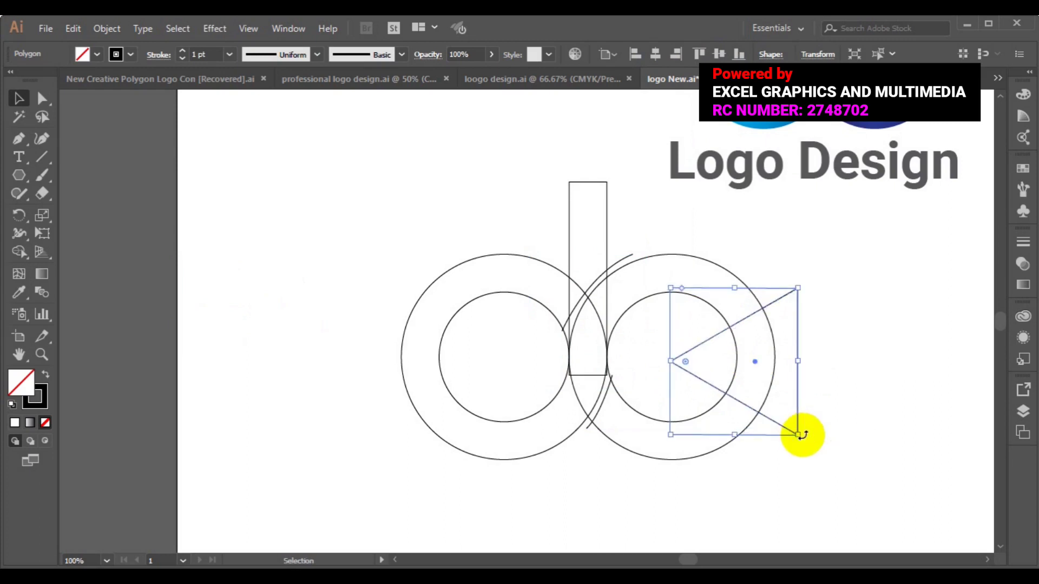
Try to centre the triangle horizontally and vertically along with all the logo outlines, and undo the vertical alignment
key(shift)
shift+click(594, 394)
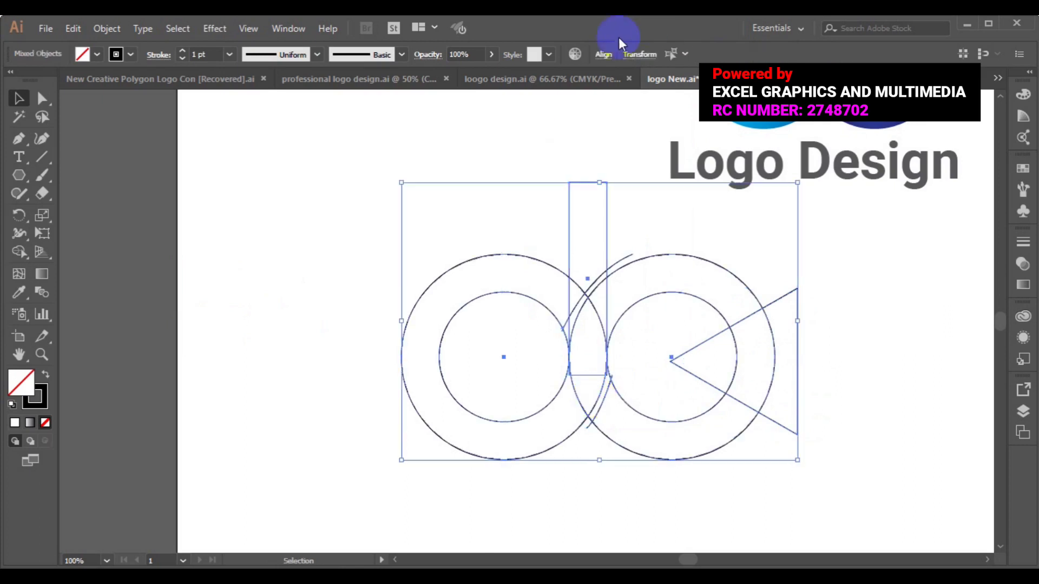
click(604, 55)
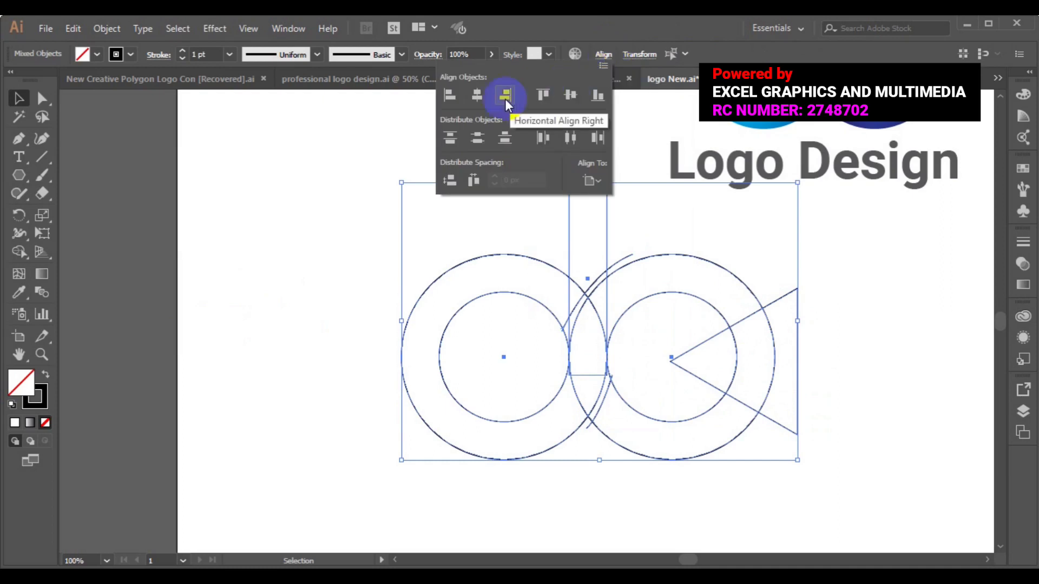
click(477, 95)
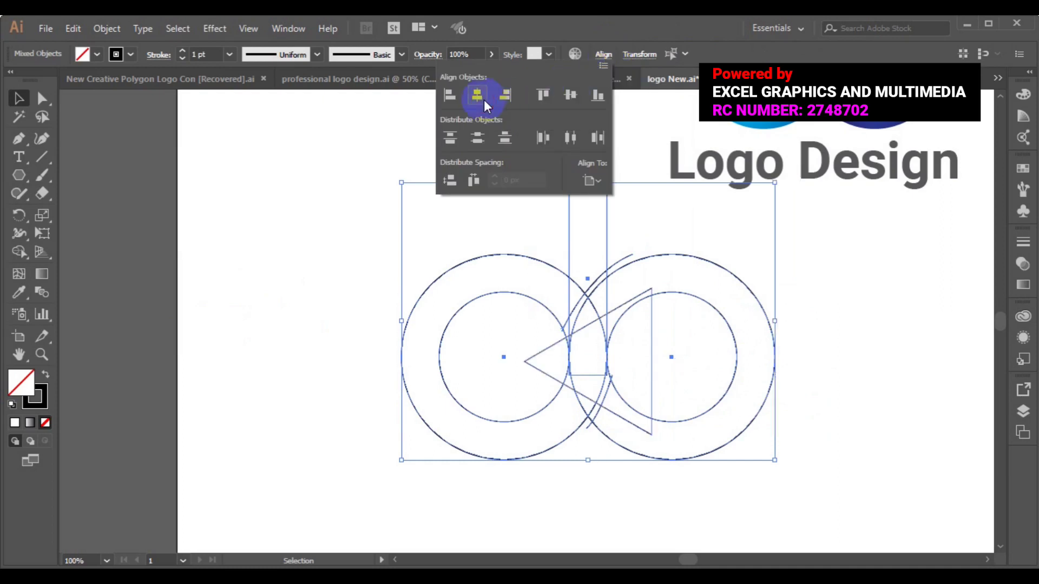
click(570, 95)
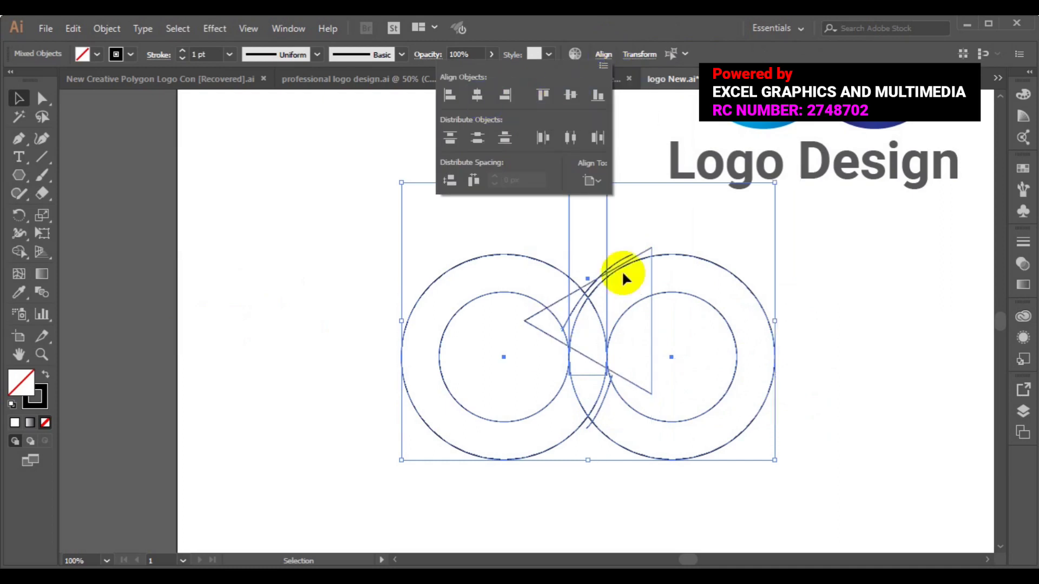
click(603, 334)
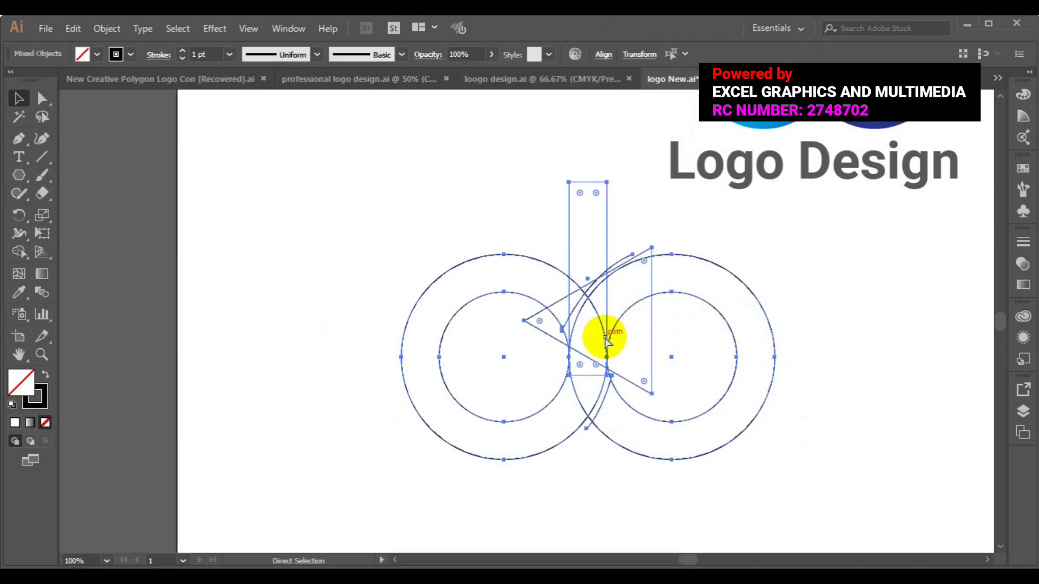
key(ctrl+z)
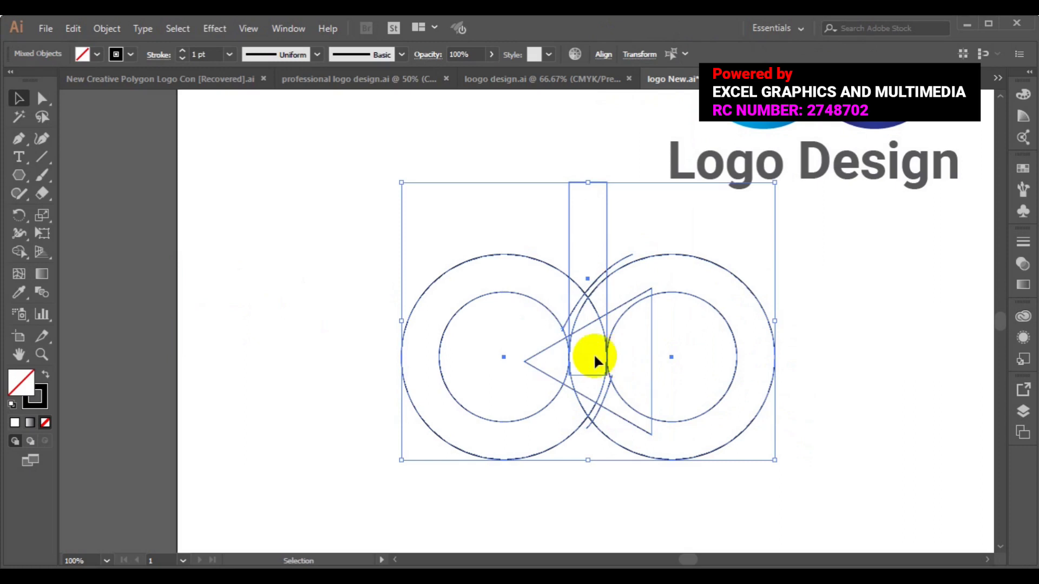
Move the triangle back over the right ring's outer side, level with the ring's centre and its tip just left of it
click(371, 389)
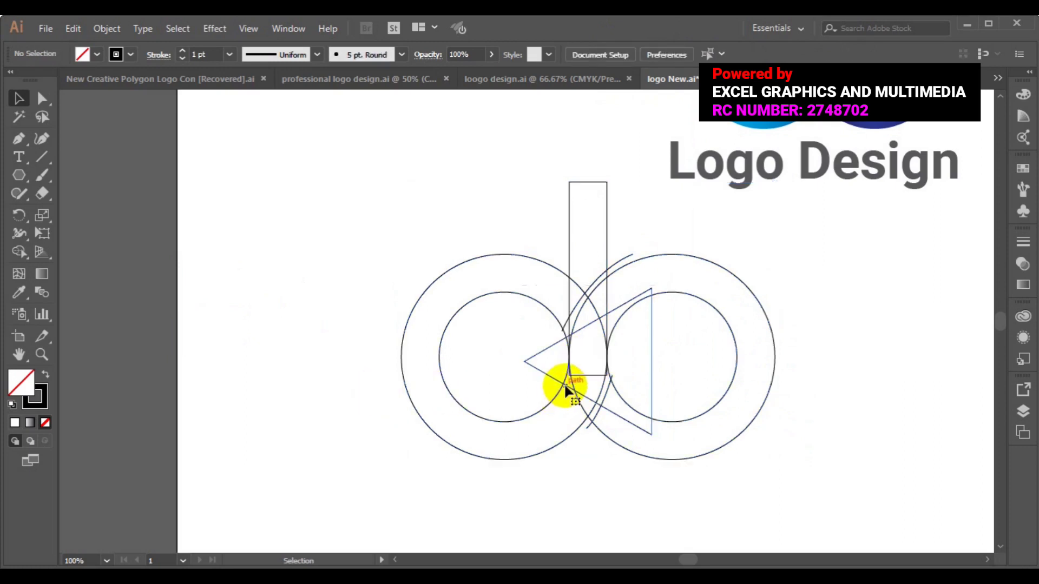
click(564, 387)
drag(574, 387, 697, 382)
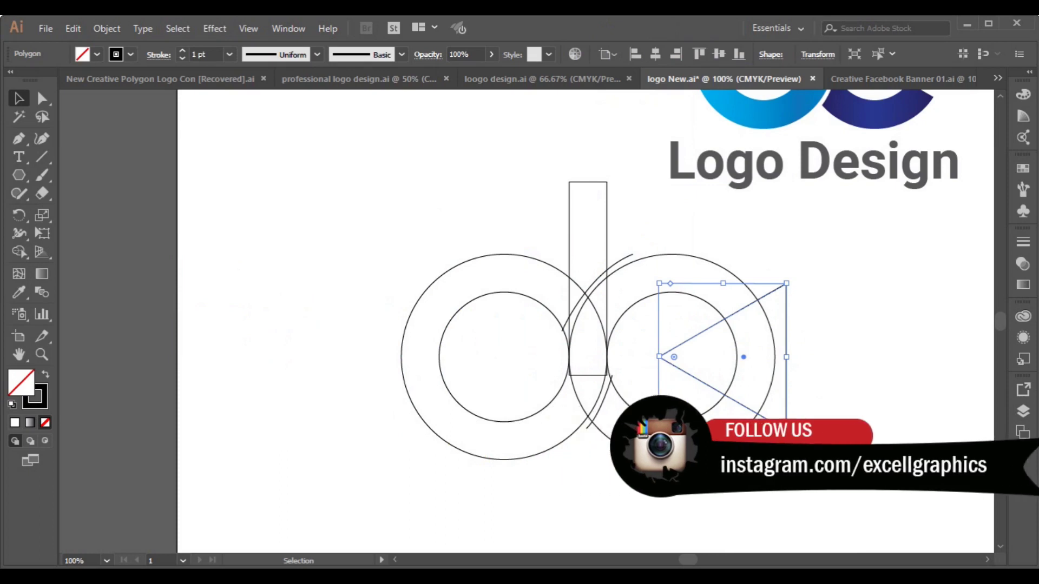
Select all the outlines and use Shape Builder to delete the upper cutting curve's overhang and the slivers where it crosses the rectangle
mouse_move(797, 462)
mouse_down()
mouse_move(514, 466)
mouse_move(390, 389)
mouse_move(408, 222)
mouse_up()
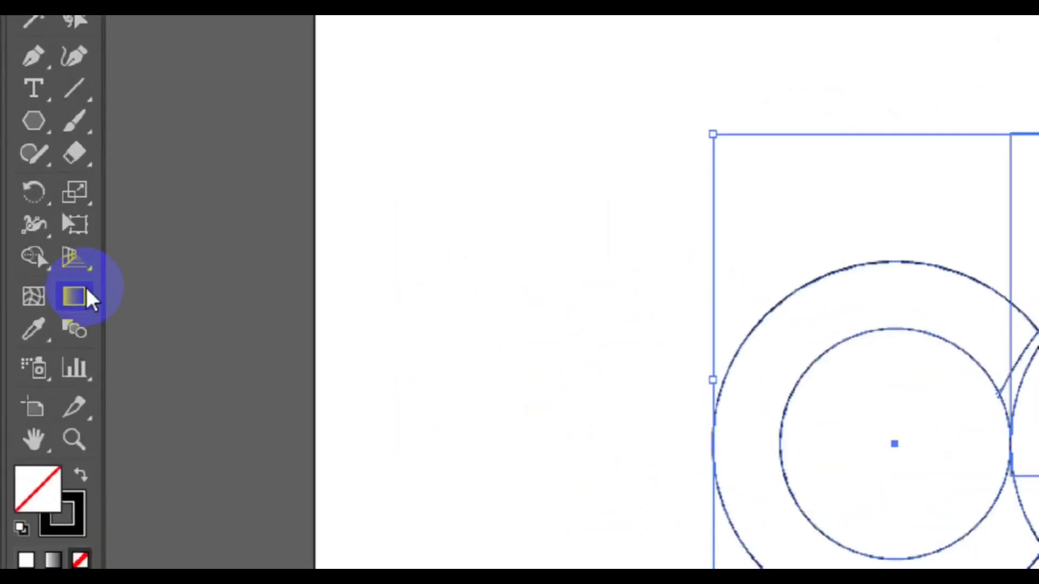
click(19, 253)
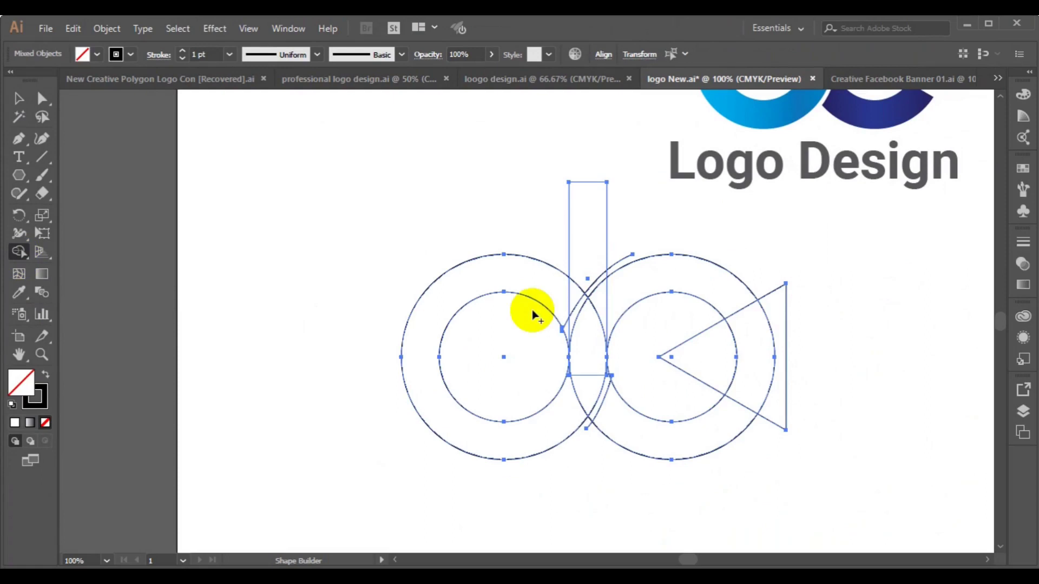
alt+click(615, 270)
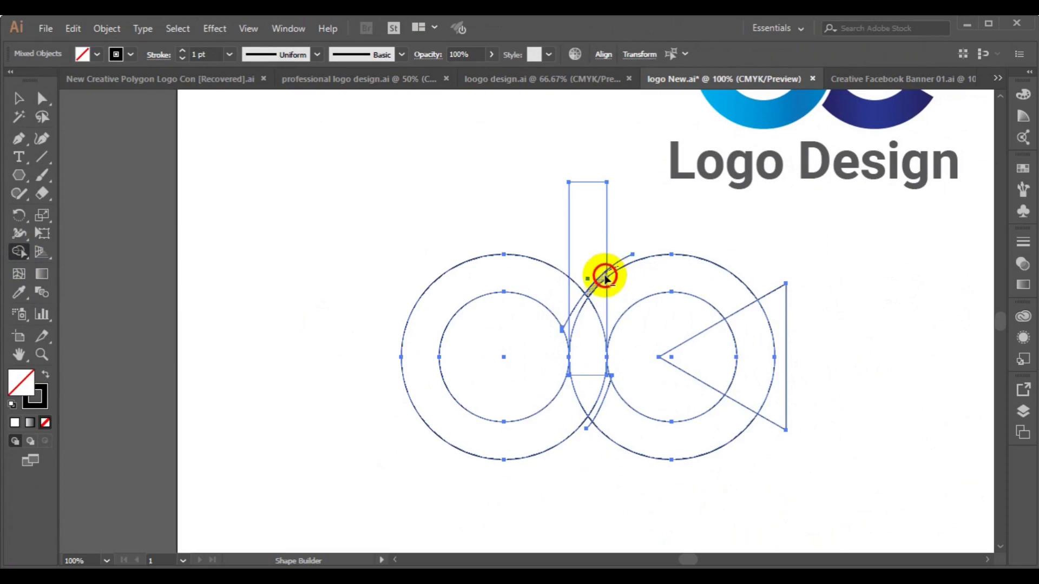
alt+click(622, 260)
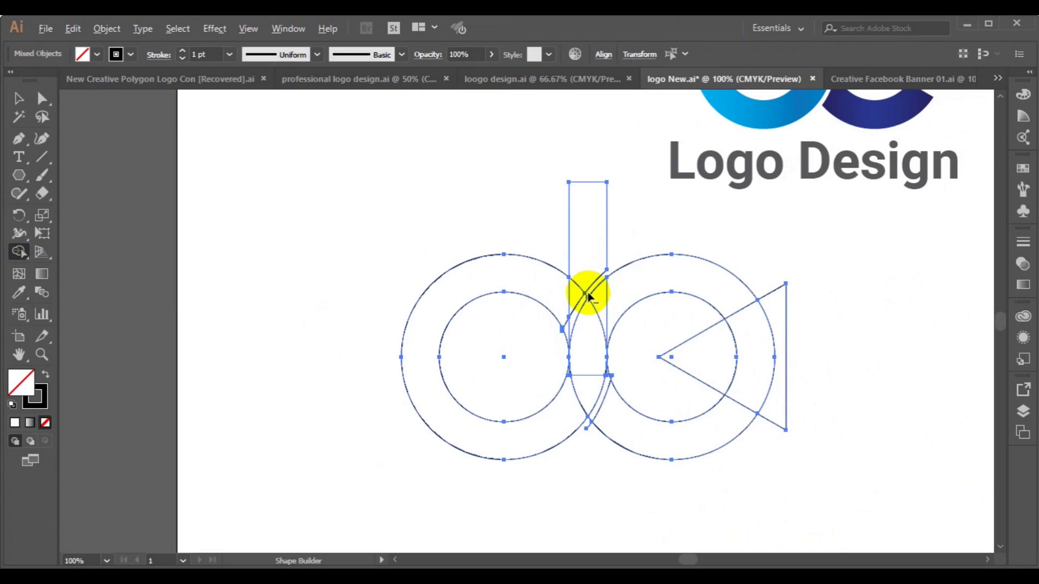
alt+click(570, 323)
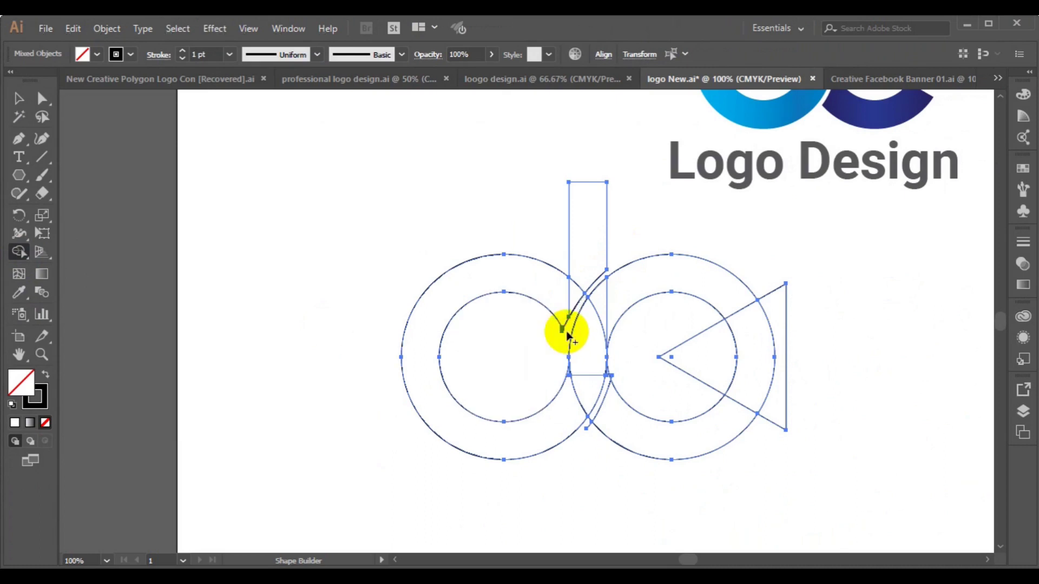
drag(568, 317, 587, 297)
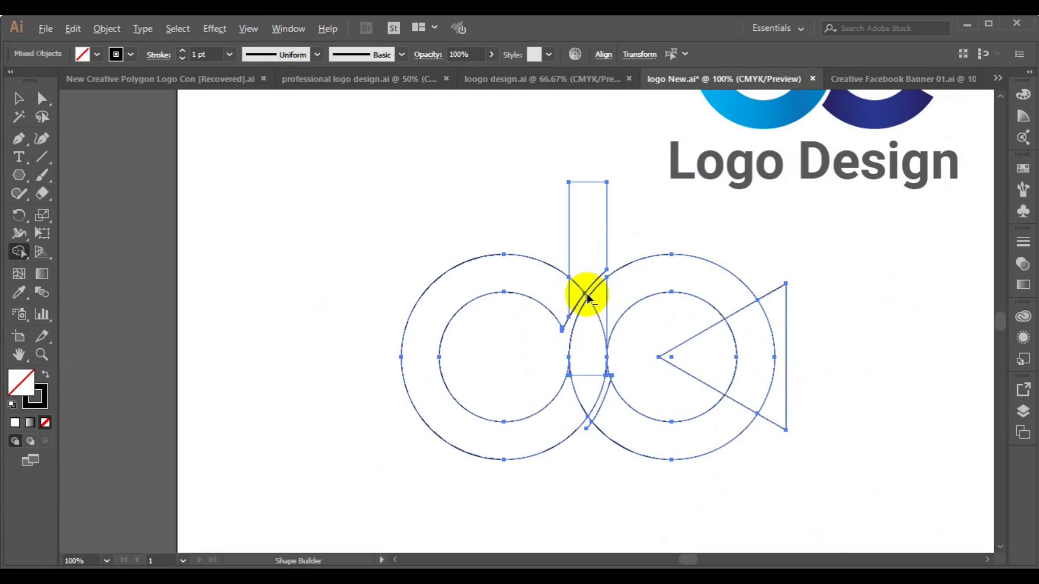
click(586, 297)
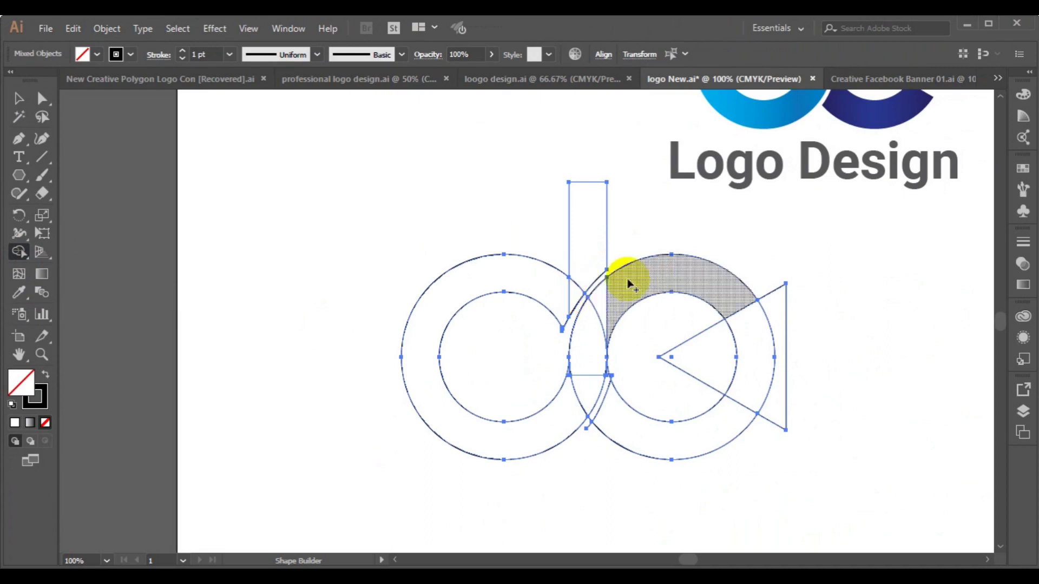
Merge the left ring and the right ring's upper arc into one S-shaped band, and delete the small leftover slivers along its middle
drag(621, 294, 550, 424)
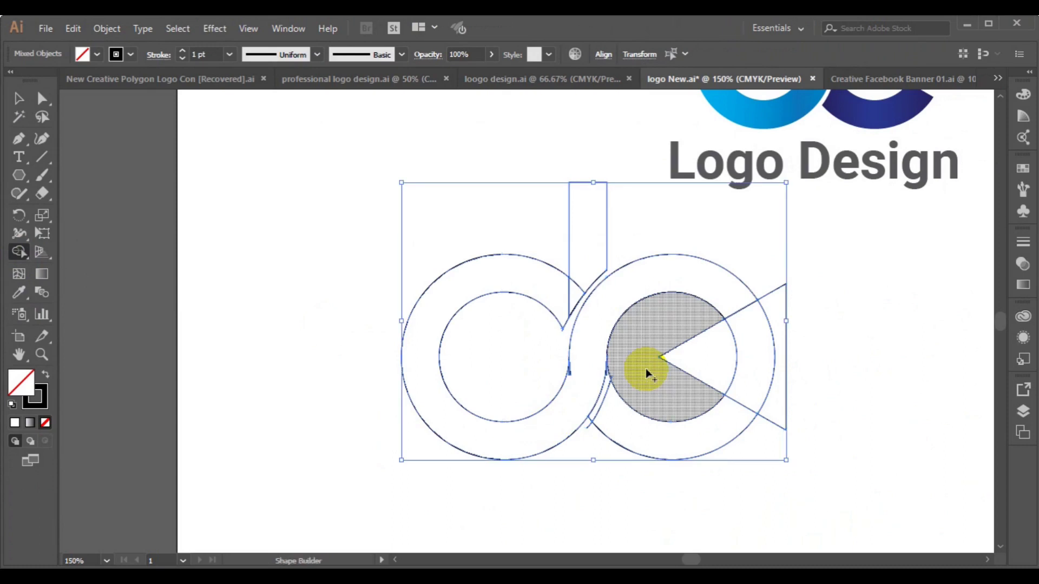
key(ctrl+equal)
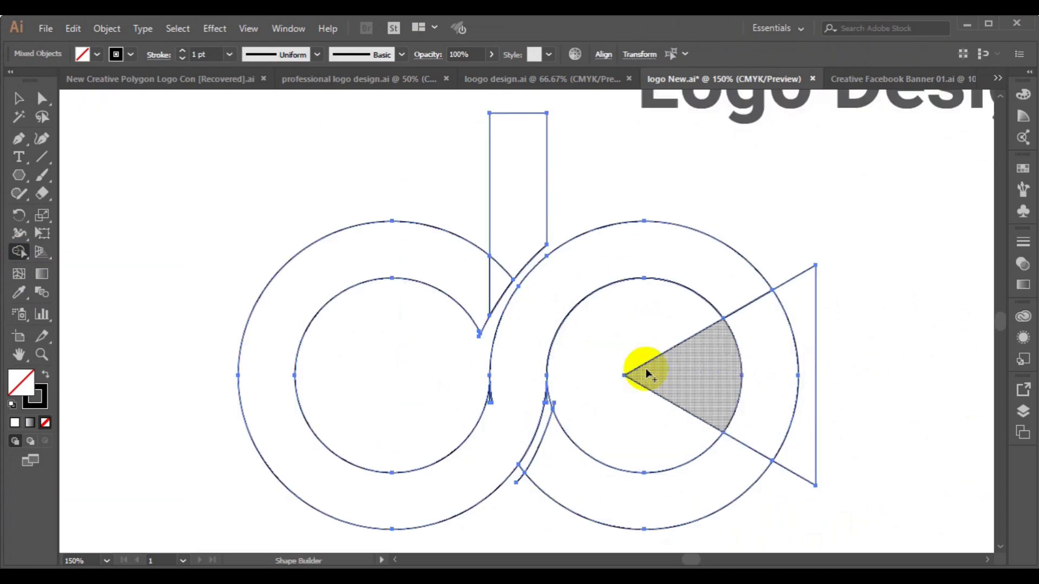
key(ctrl+equal)
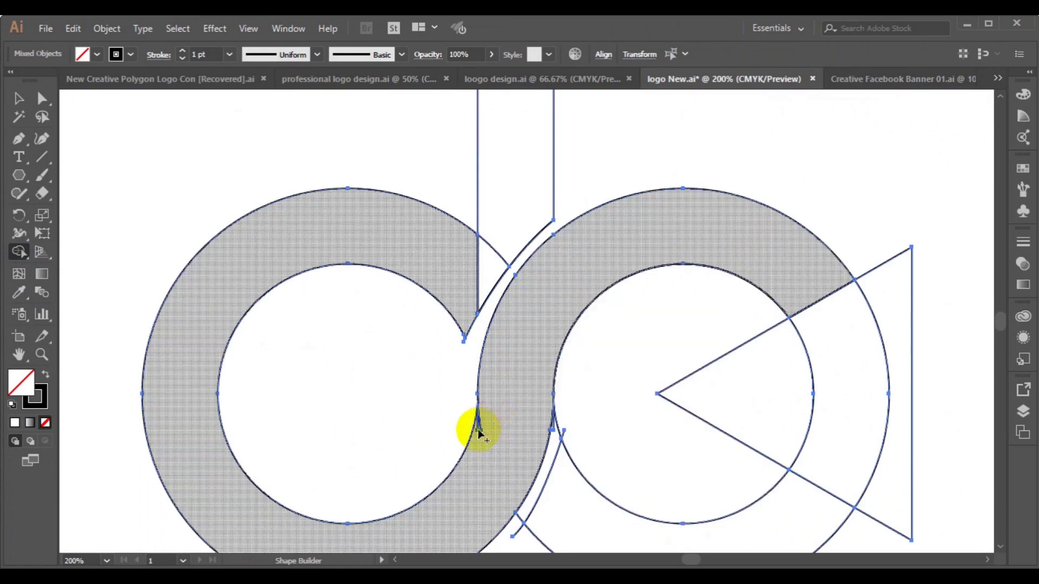
drag(478, 430, 477, 429)
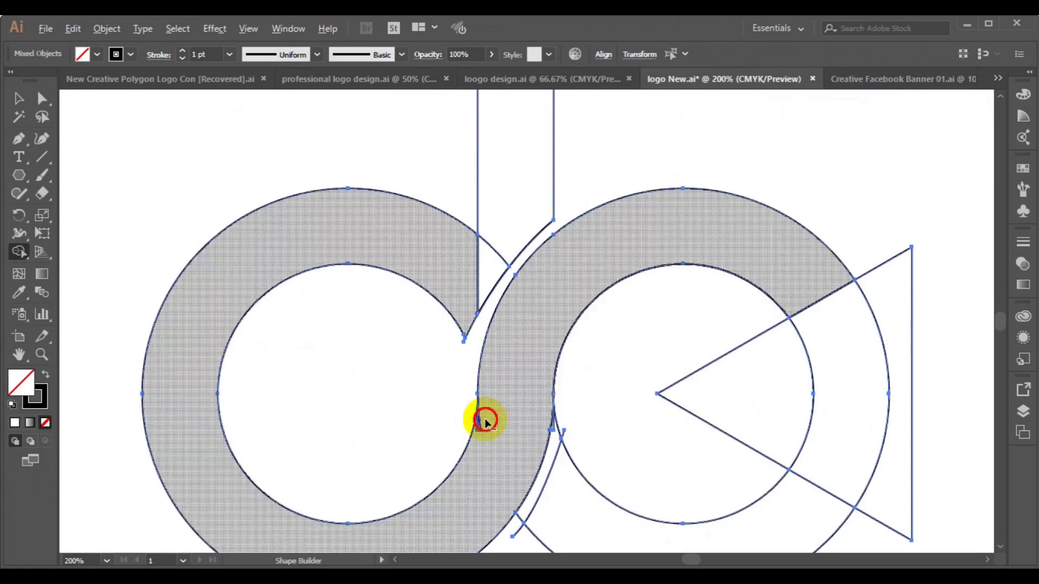
click(484, 421)
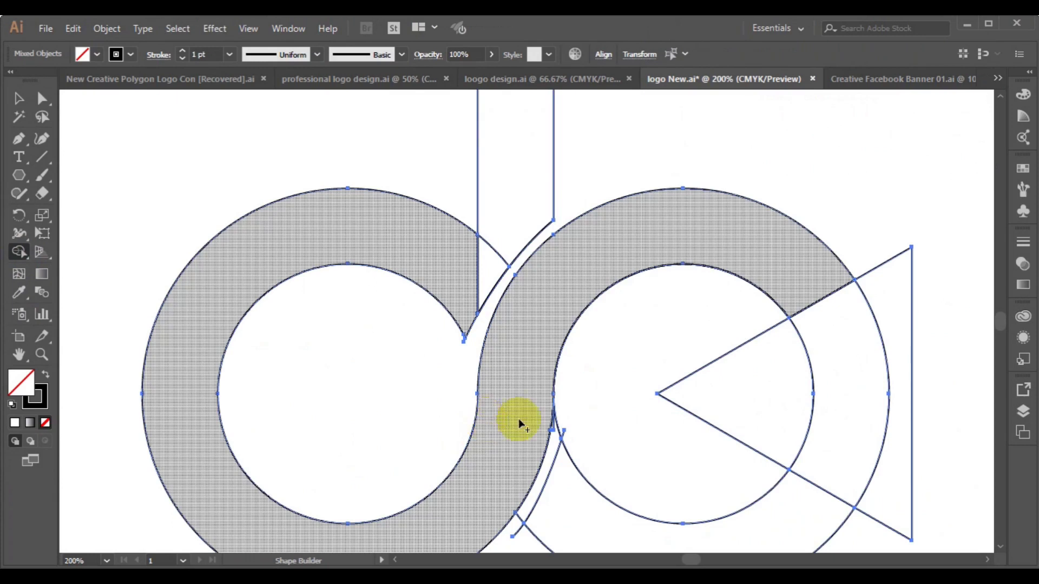
mouse_move(563, 420)
mouse_down()
mouse_move(552, 424)
mouse_move(557, 441)
mouse_up()
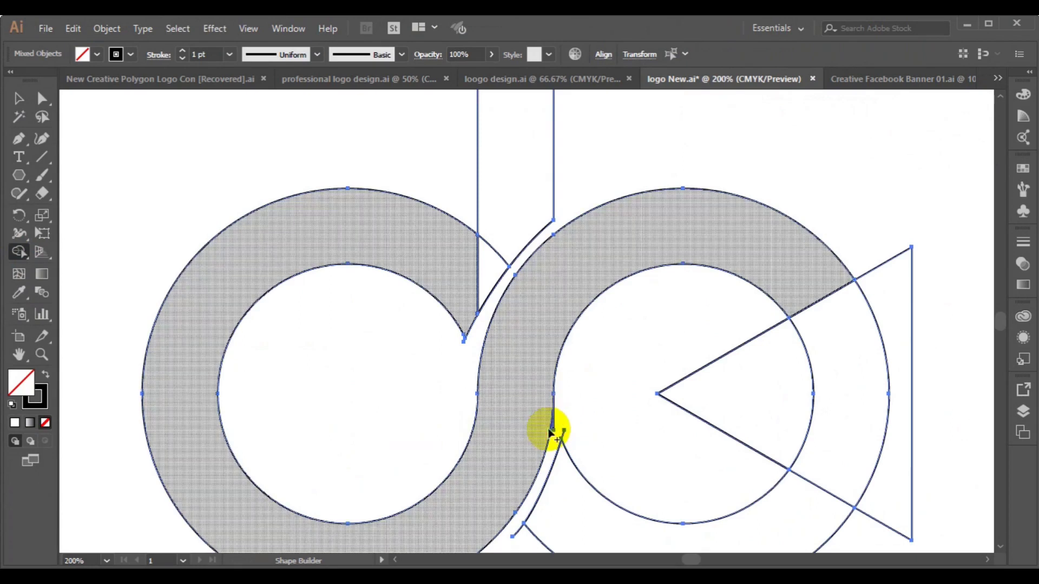
alt+click(550, 430)
key(ctrl+z)
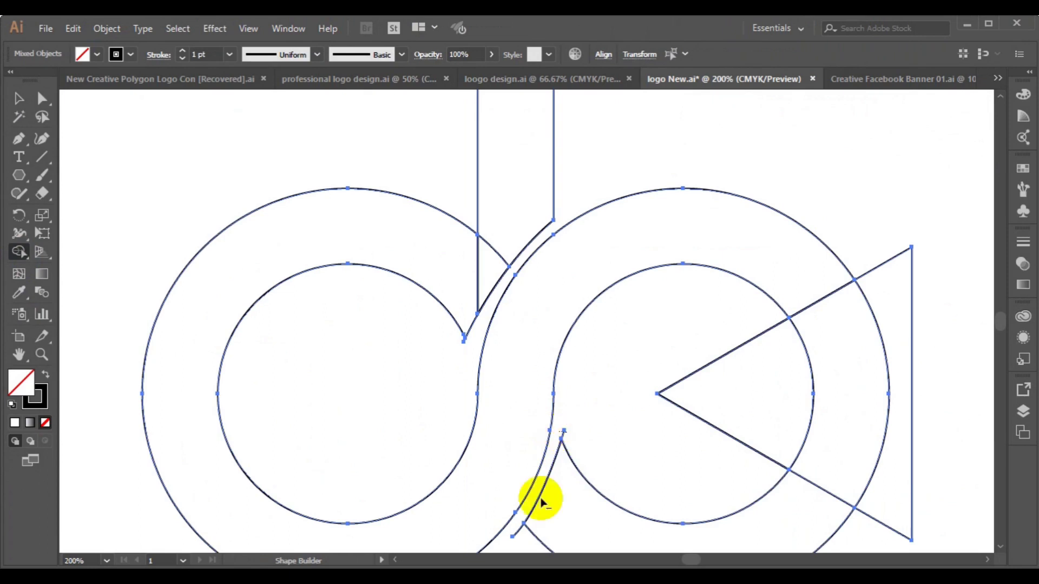
alt+click(516, 533)
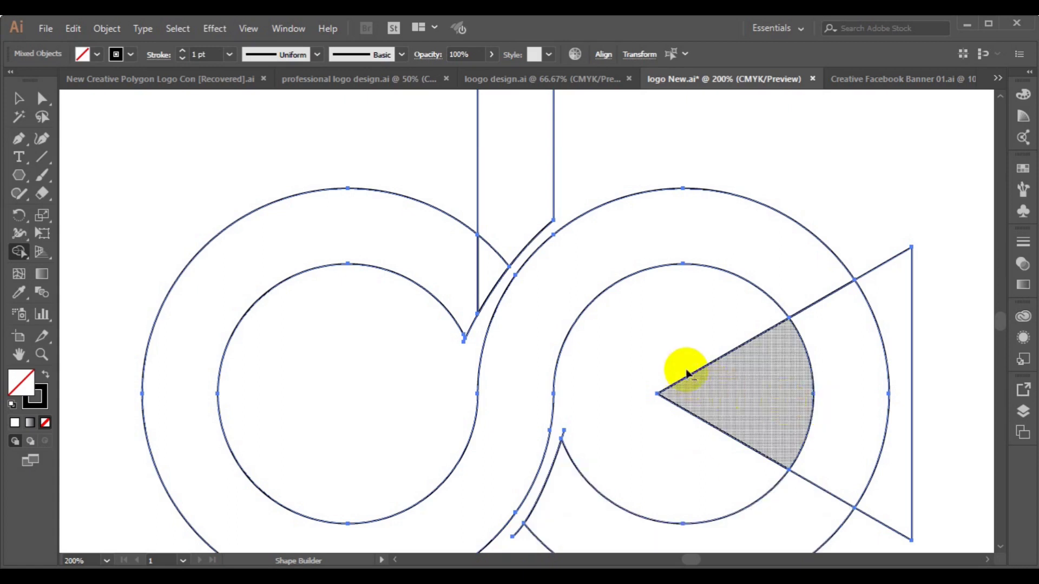
Delete the triangle with the wedge it covers in the right ring, and merge the vertical stem with the left ring's upper end
click(693, 415)
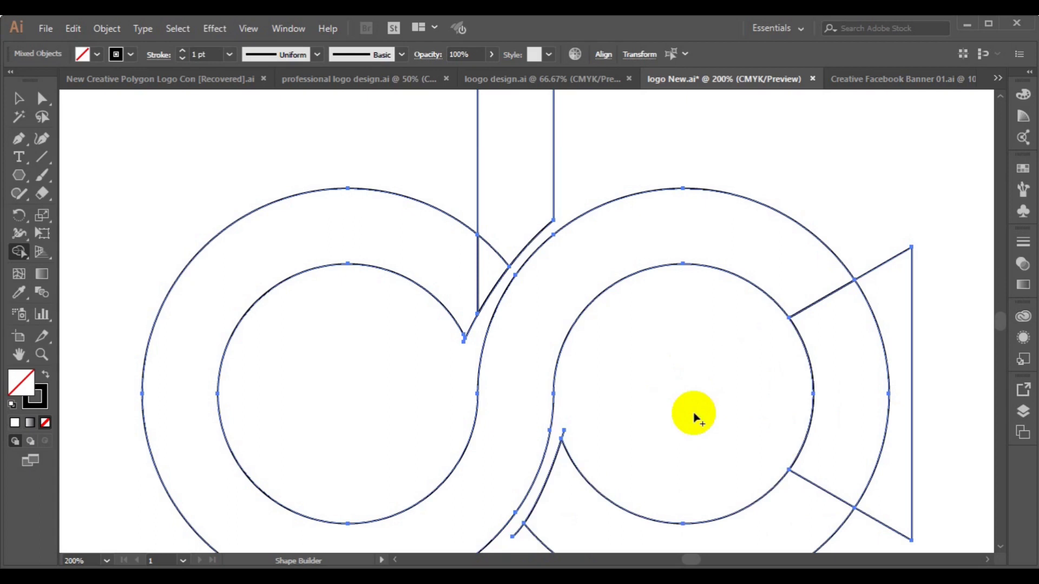
mouse_move(806, 381)
mouse_down()
mouse_move(862, 366)
mouse_move(919, 376)
mouse_up()
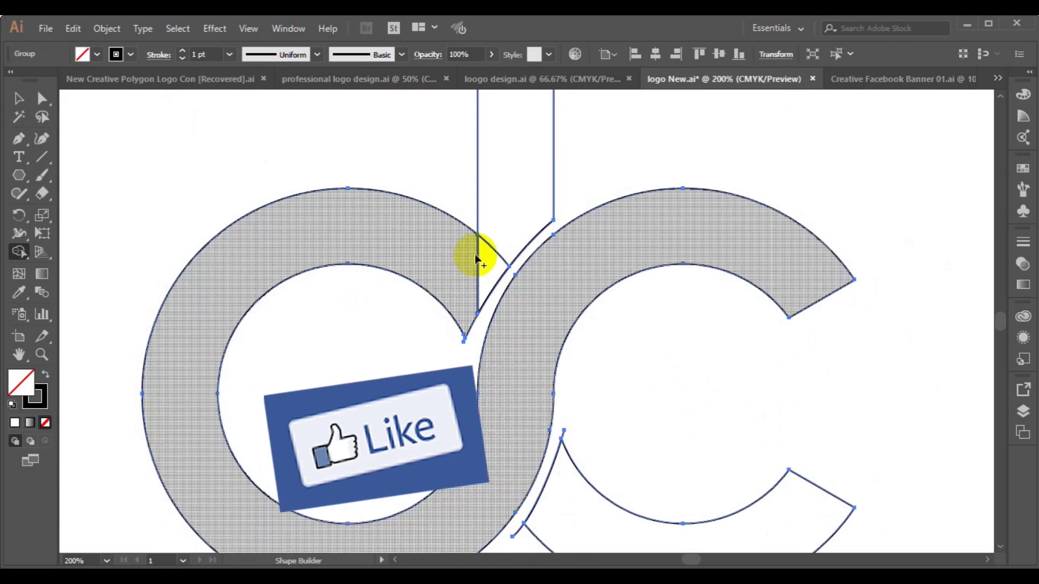
drag(498, 221, 465, 263)
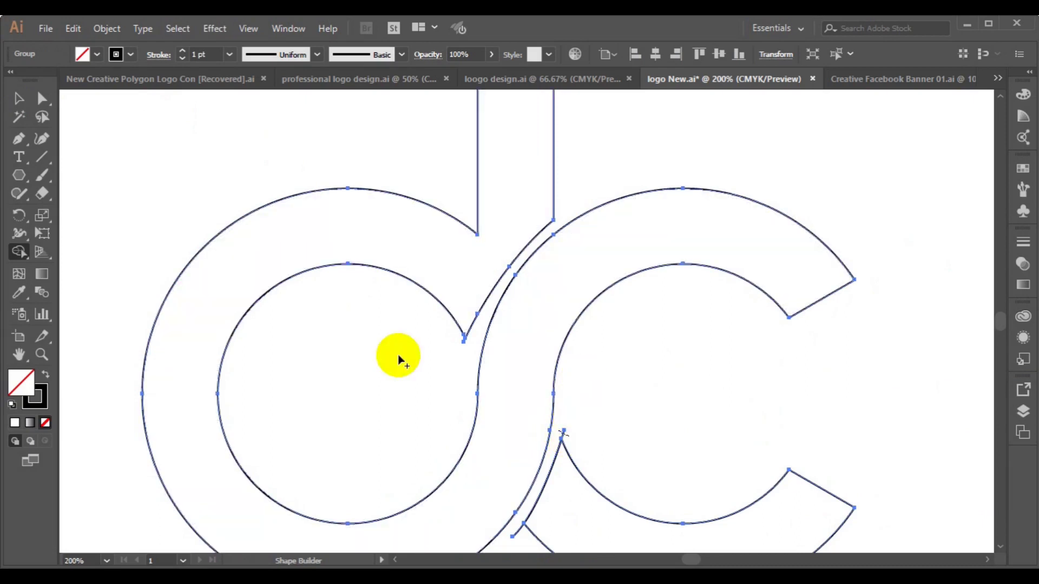
Try a solid fill on the whole logo group, and undo it
click(12, 104)
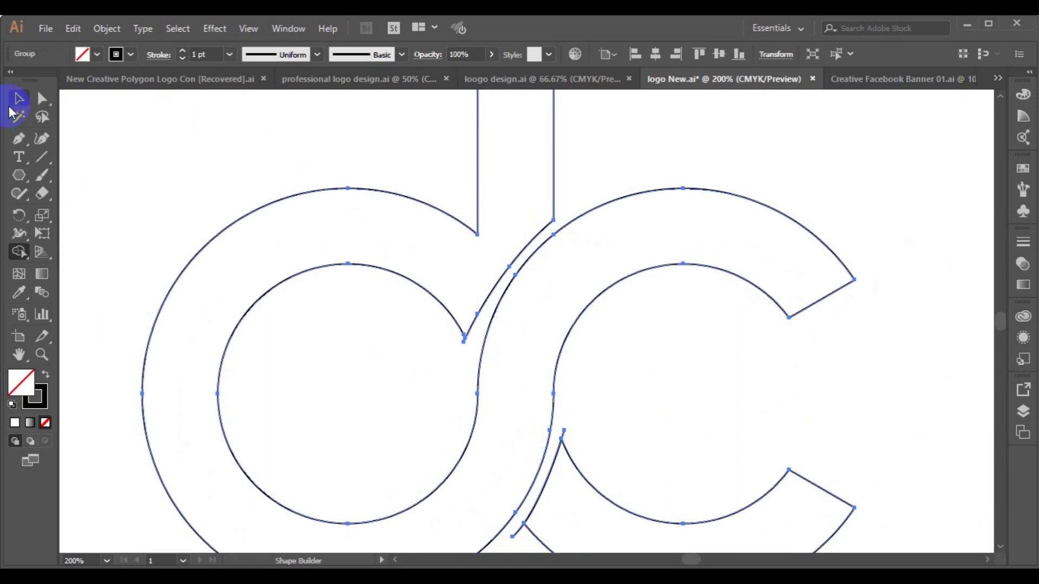
click(98, 60)
click(97, 53)
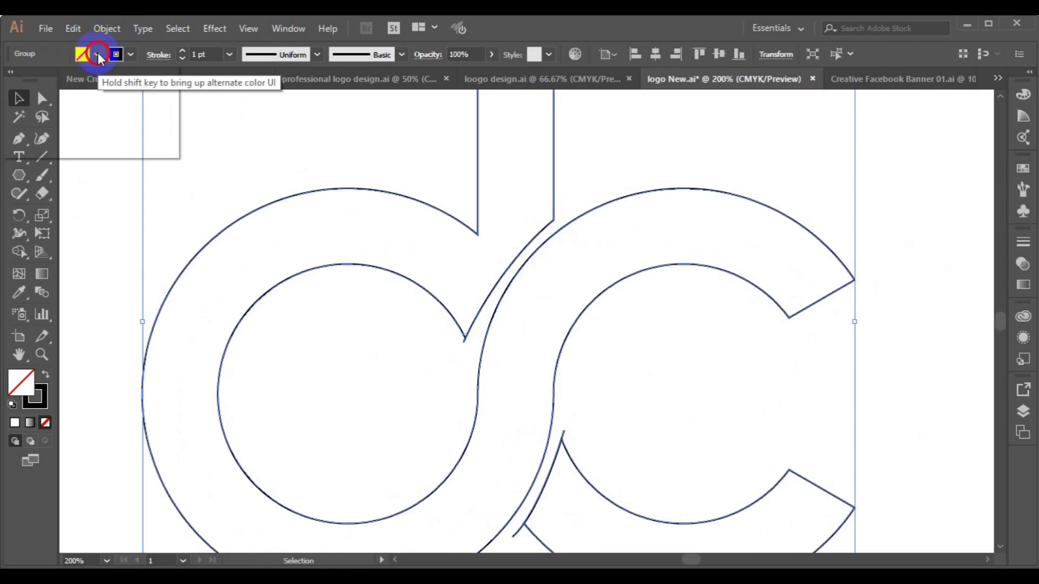
click(98, 53)
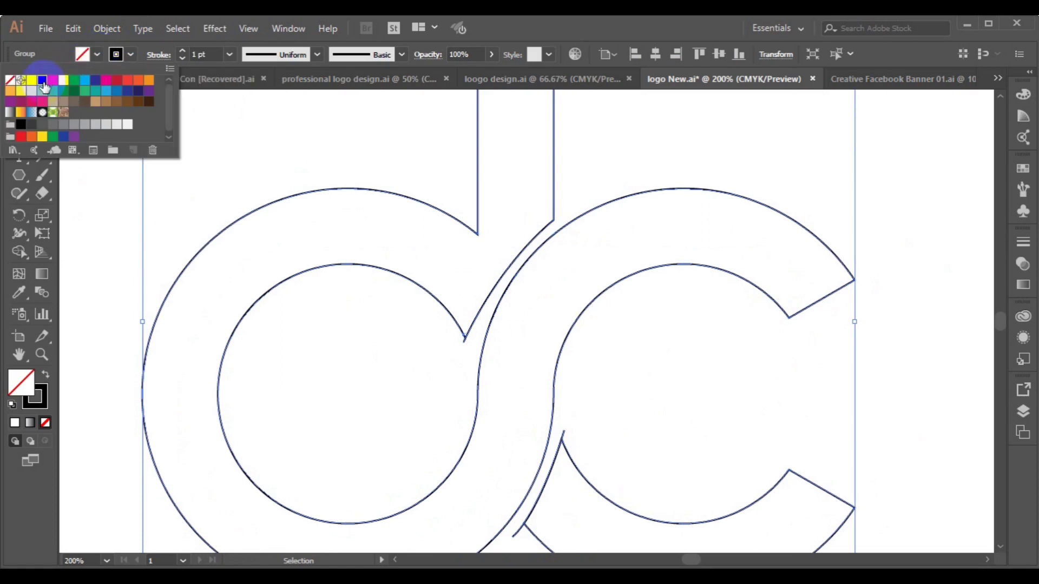
click(45, 85)
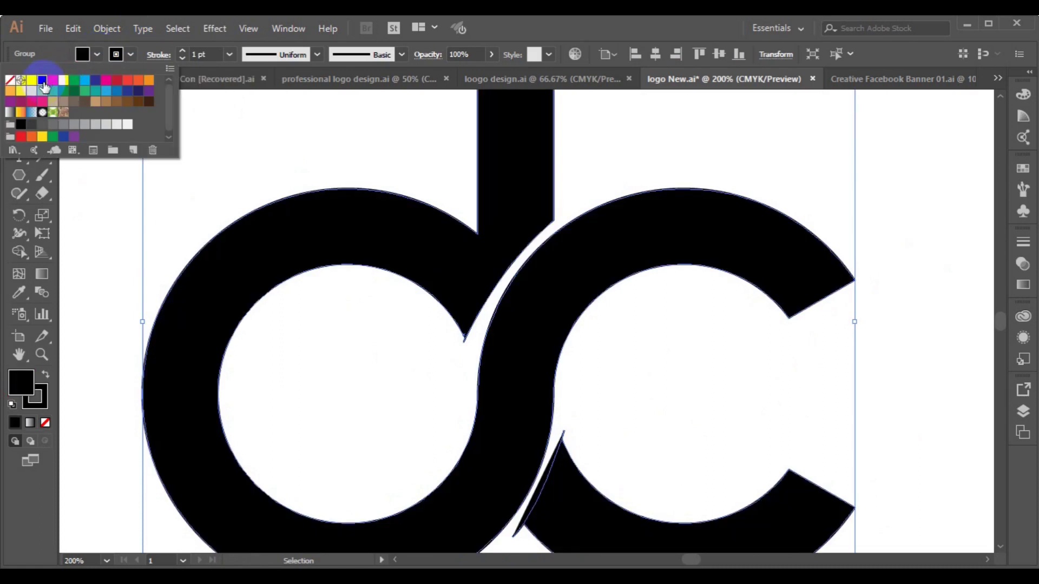
click(45, 85)
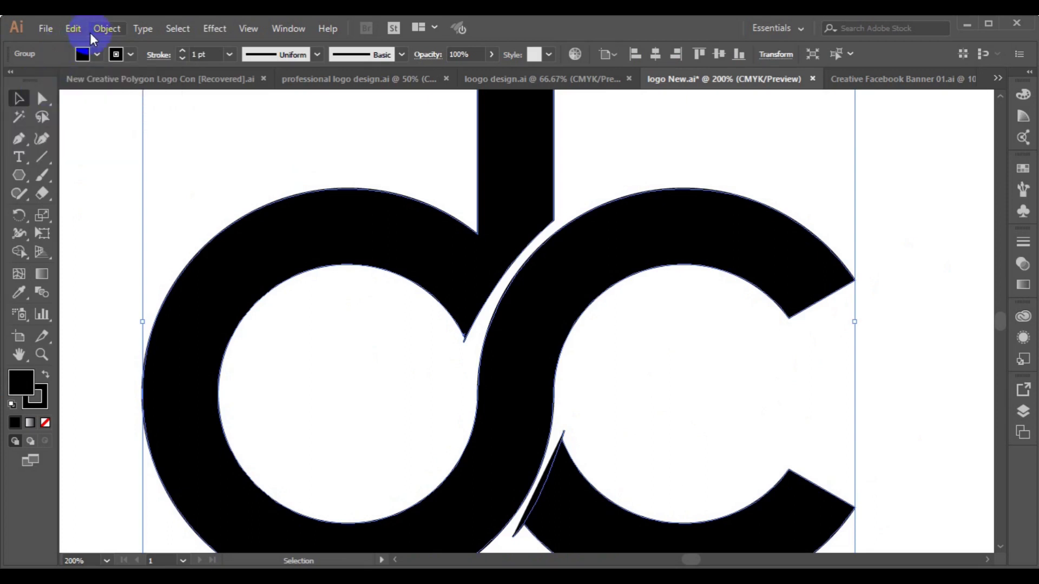
key(ctrl+z)
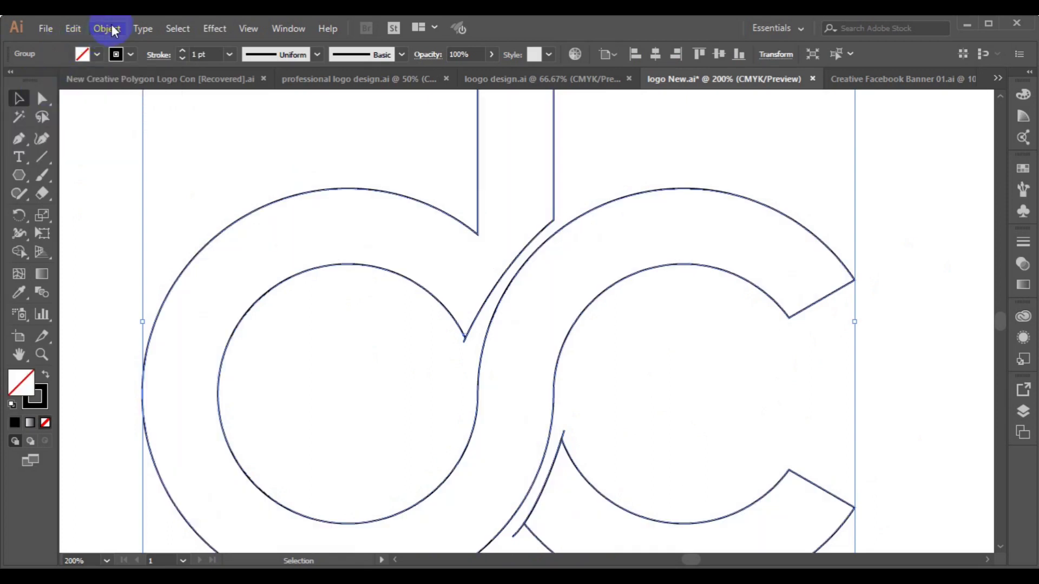
Ungroup the logo shapes and select the leftover curved path beside the gap at the right ring's lower piece
click(111, 28)
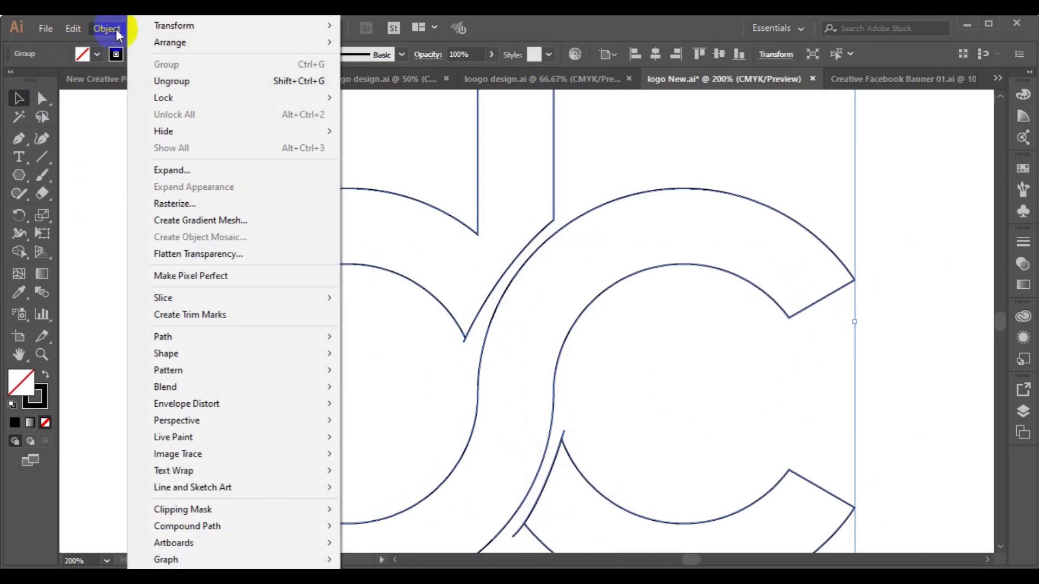
click(180, 82)
click(348, 390)
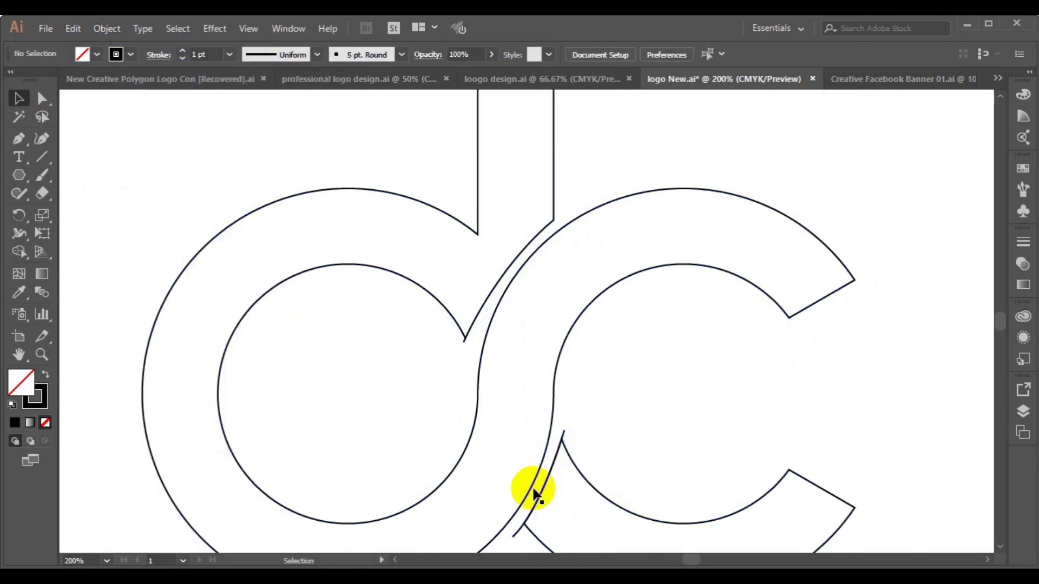
click(547, 481)
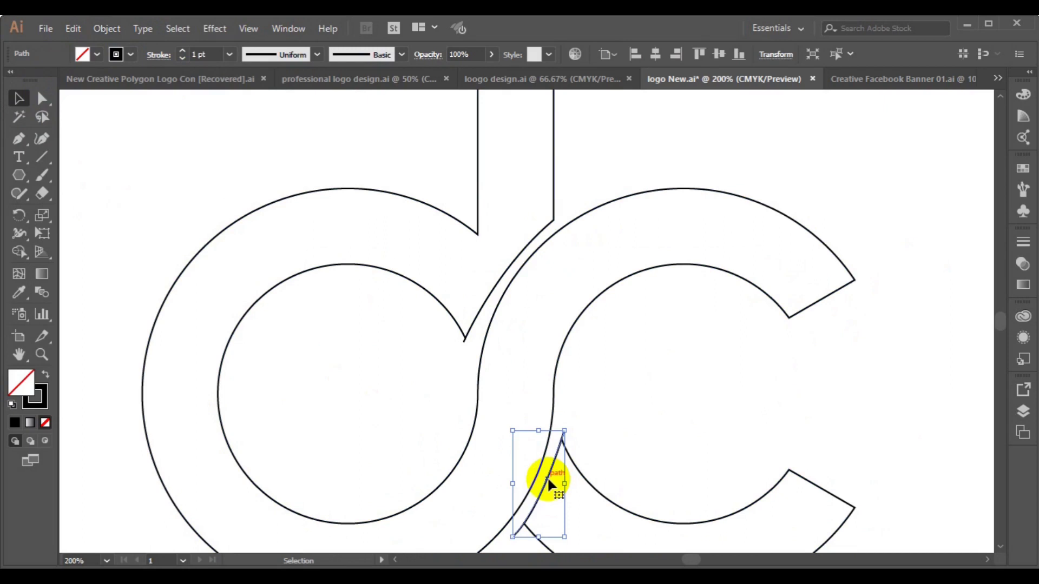
Delete the leftover curved path beside the lower arc and the small stray path at the tip of the left ring's opening
key(Delete)
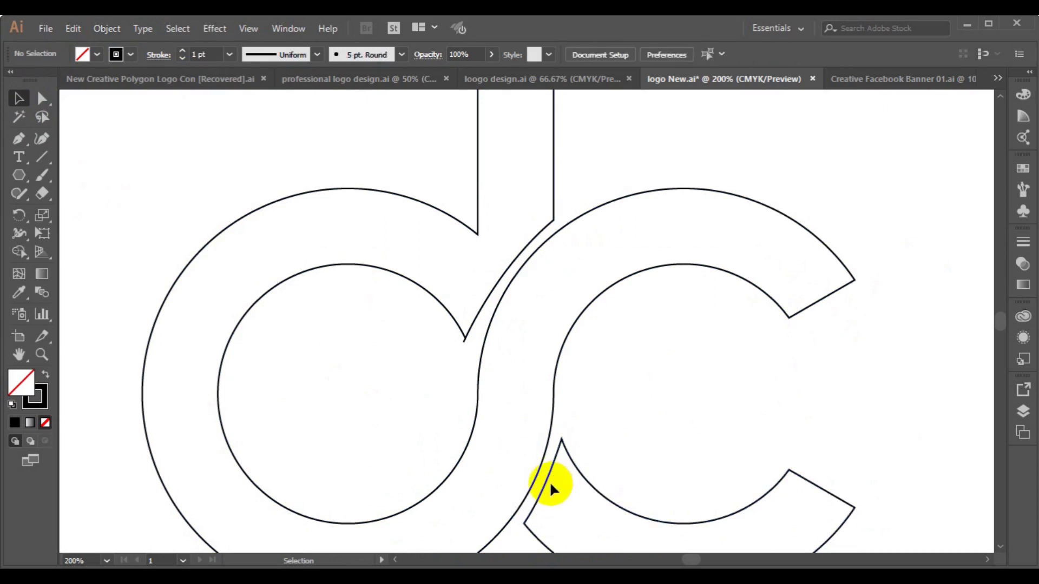
drag(464, 350, 464, 340)
key(ctrl+shift+a)
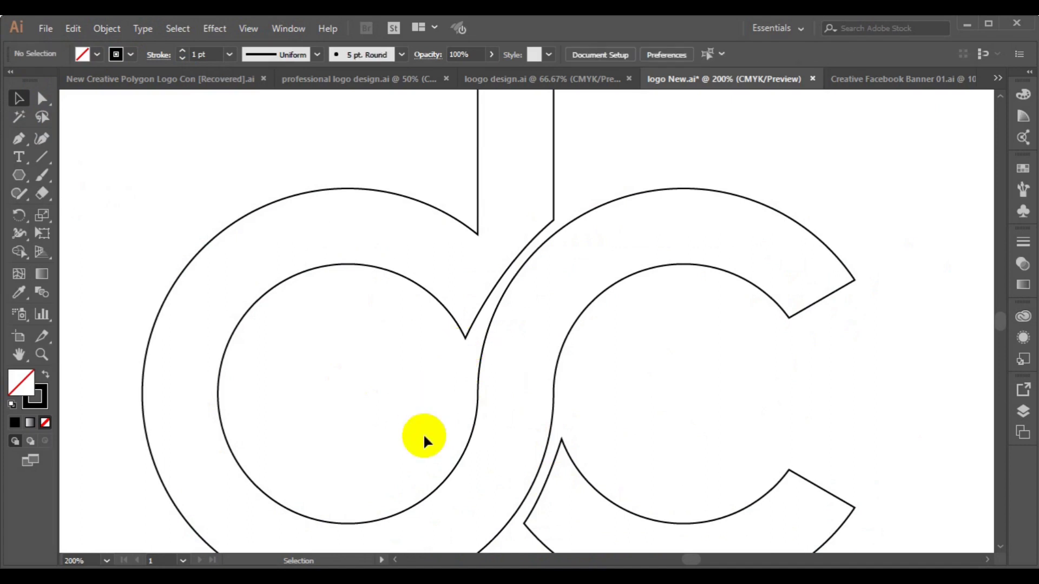
Give the main shape of left ring, stem and upper arc a black fill and no stroke
key(ctrl+0)
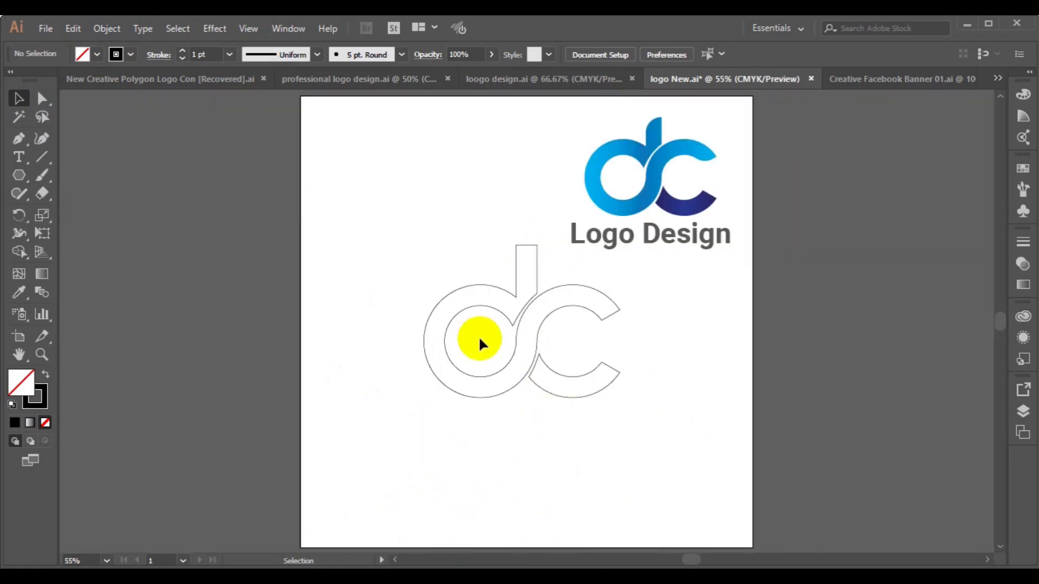
click(461, 313)
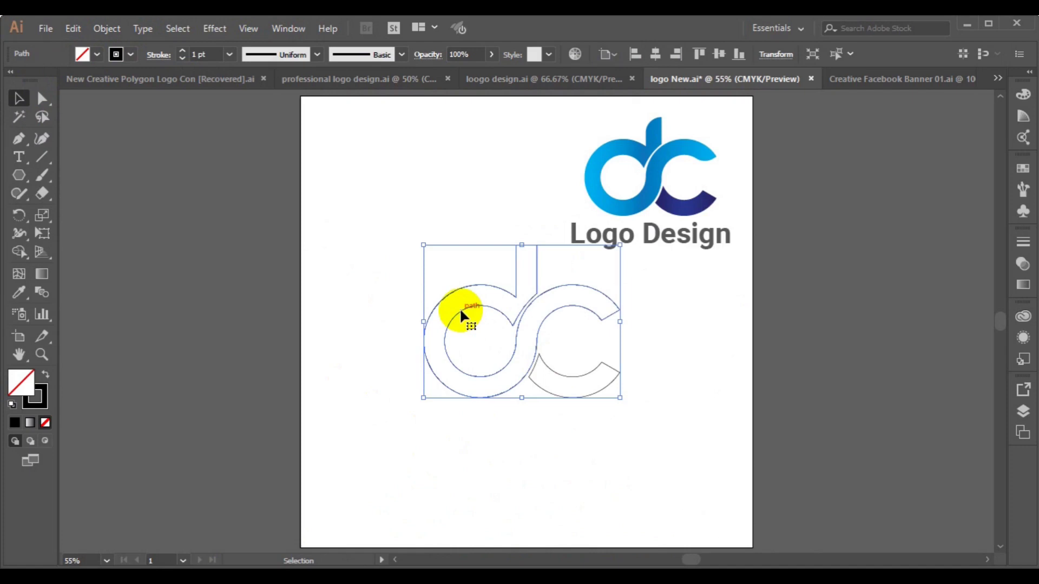
click(98, 55)
click(45, 84)
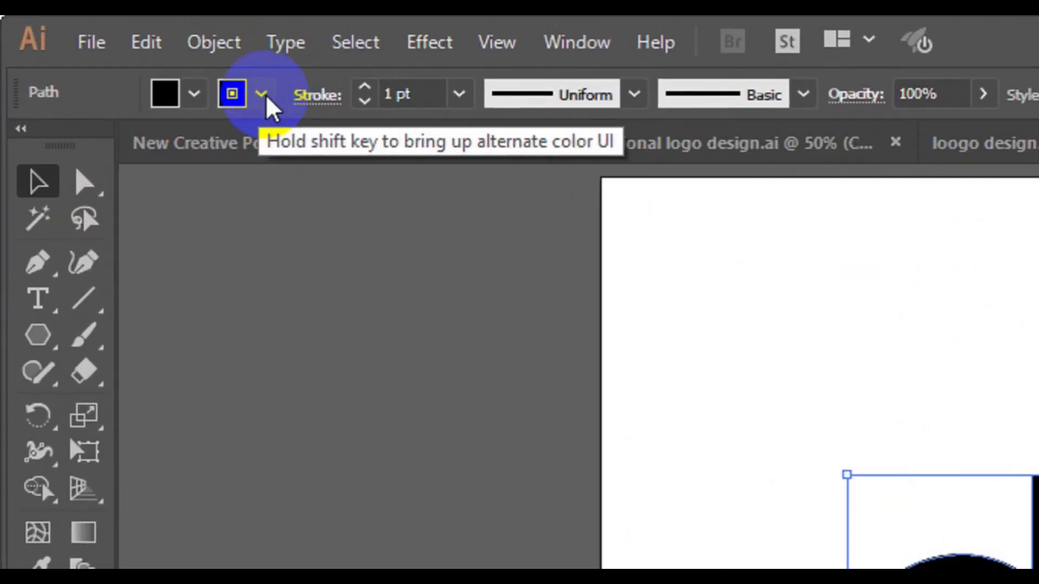
click(130, 54)
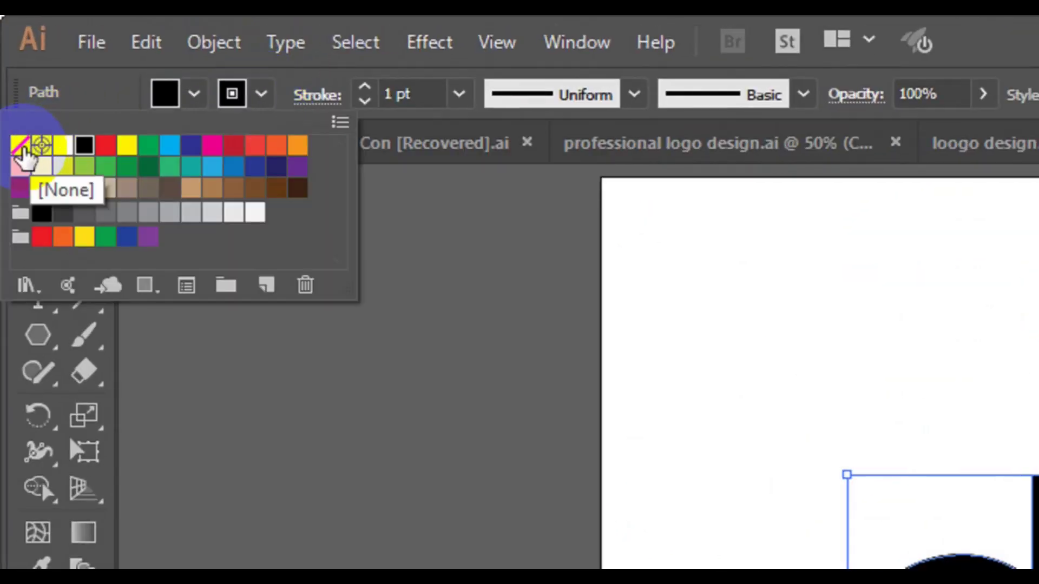
click(20, 145)
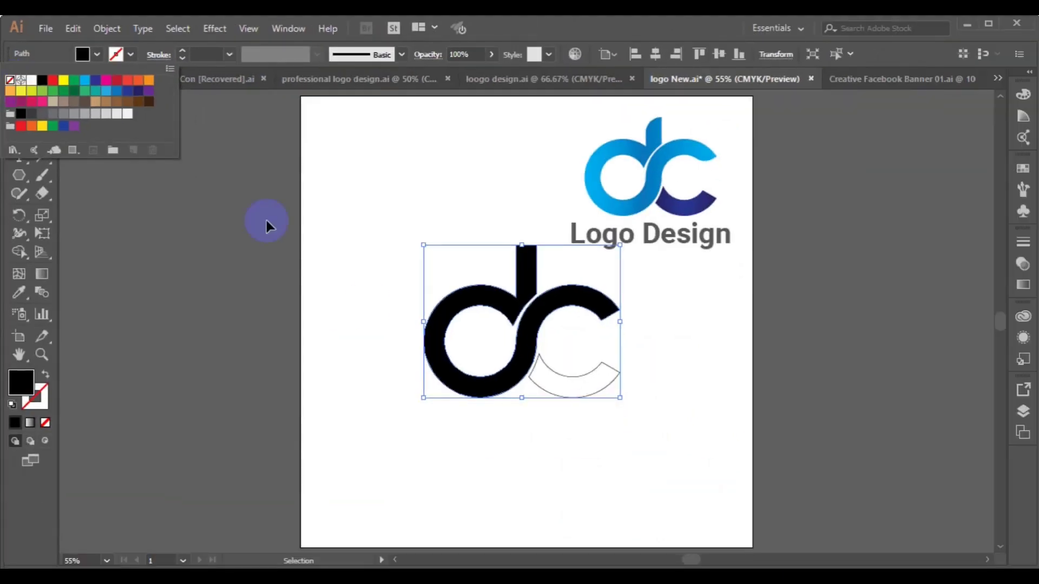
click(367, 309)
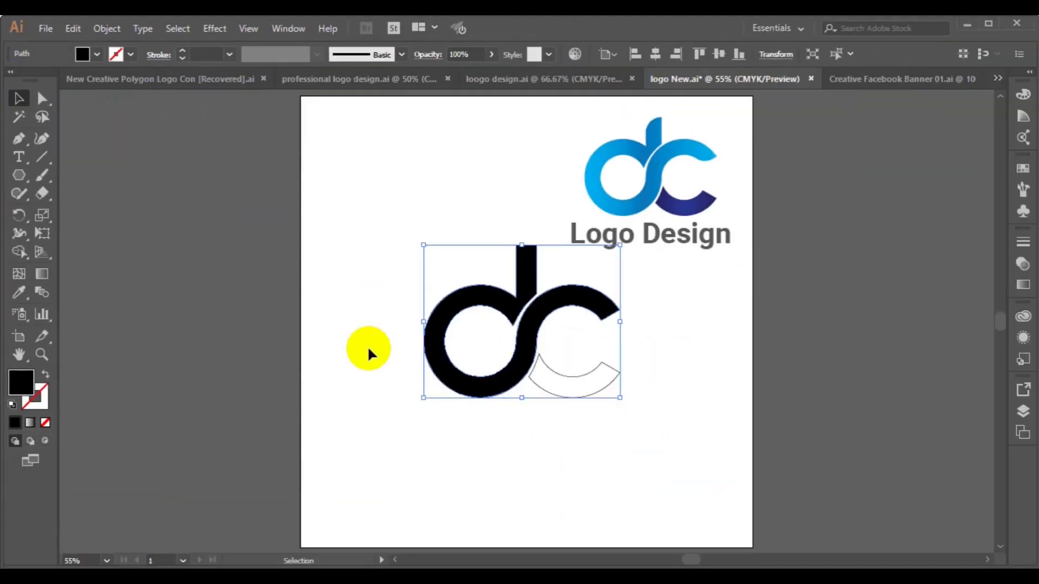
click(367, 347)
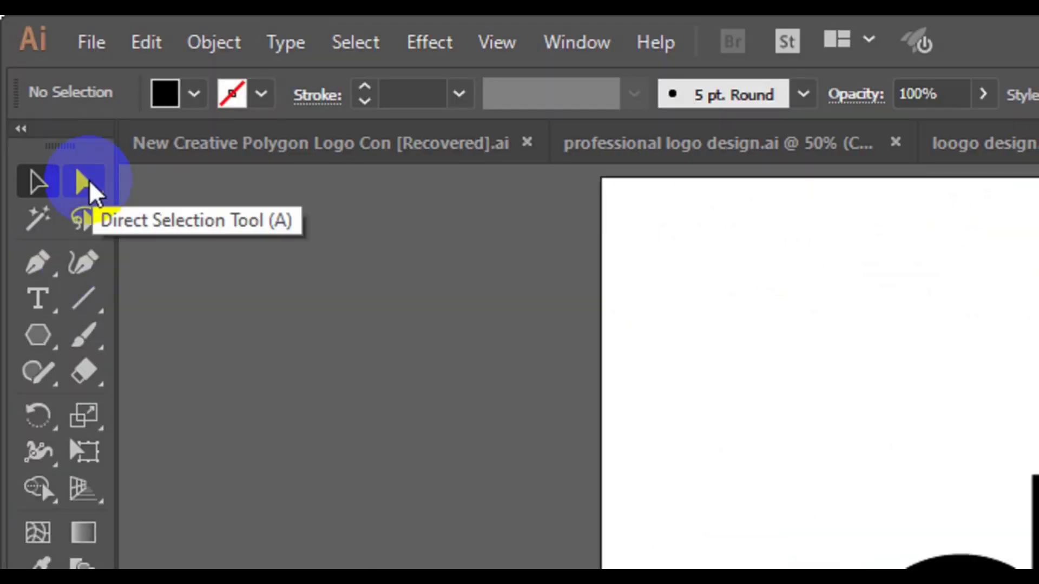
Try rounding both upper corners of the vertical stem with Direct Selection, and undo it
click(86, 181)
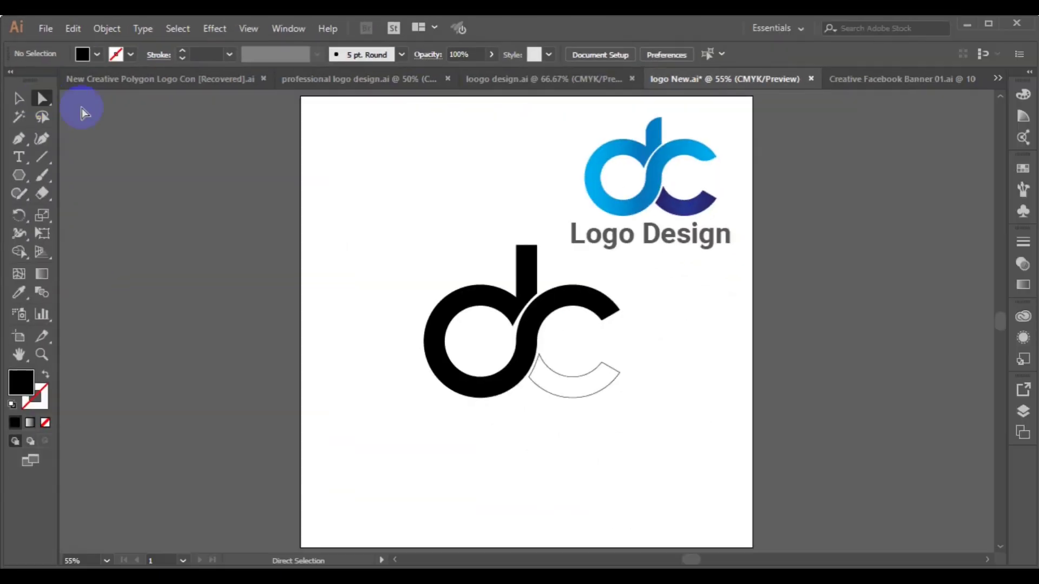
click(18, 96)
click(445, 354)
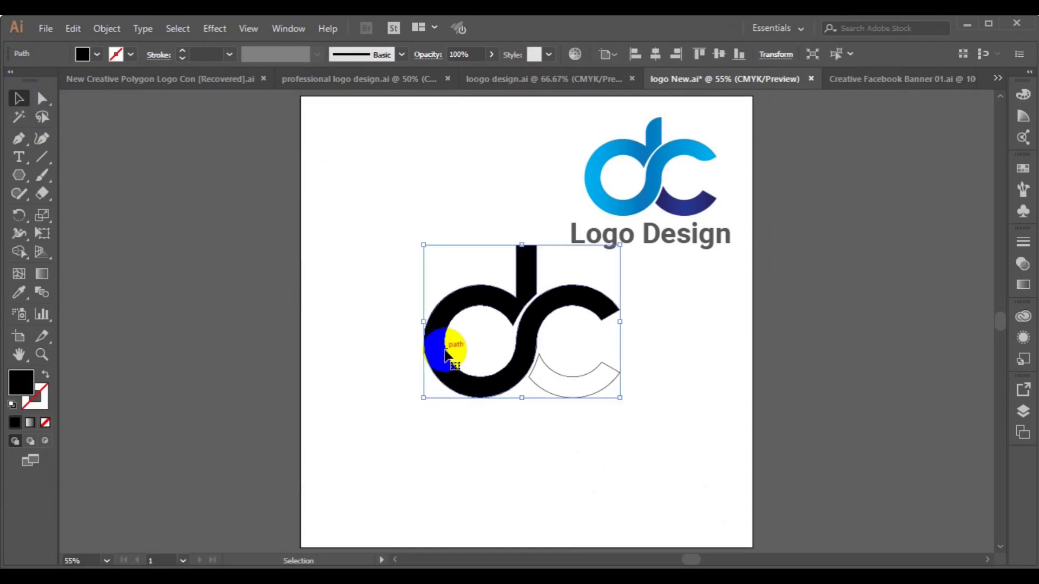
click(43, 98)
mouse_move(320, 252)
mouse_down()
mouse_move(511, 236)
mouse_move(527, 263)
mouse_up()
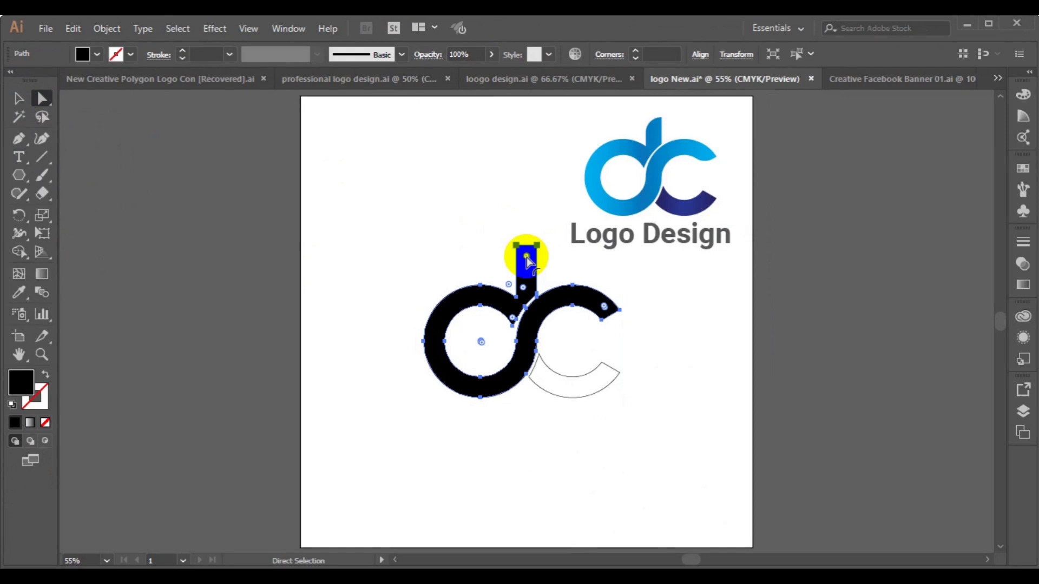
drag(528, 260, 533, 264)
key(ctrl+z)
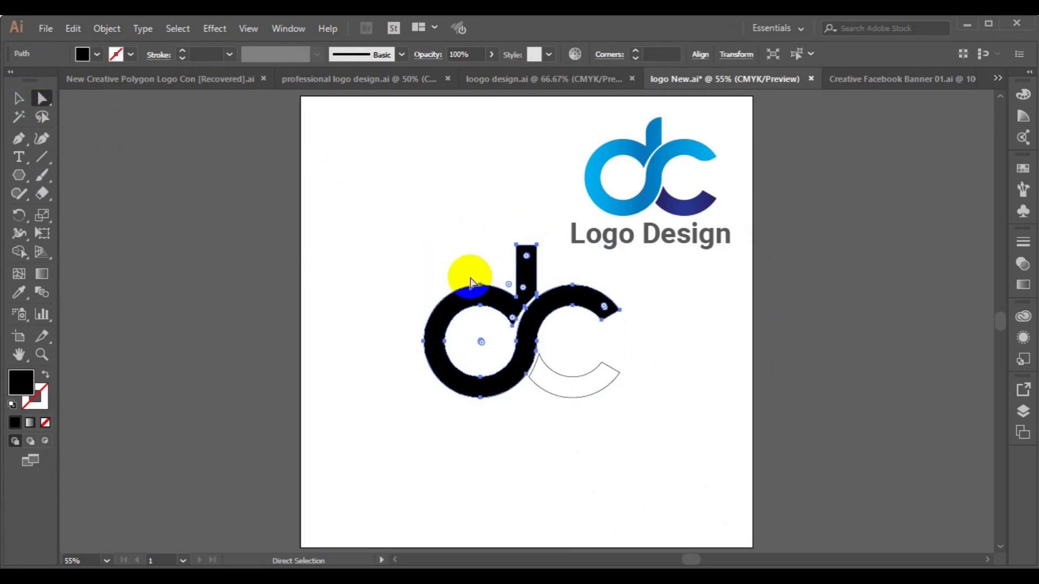
click(20, 100)
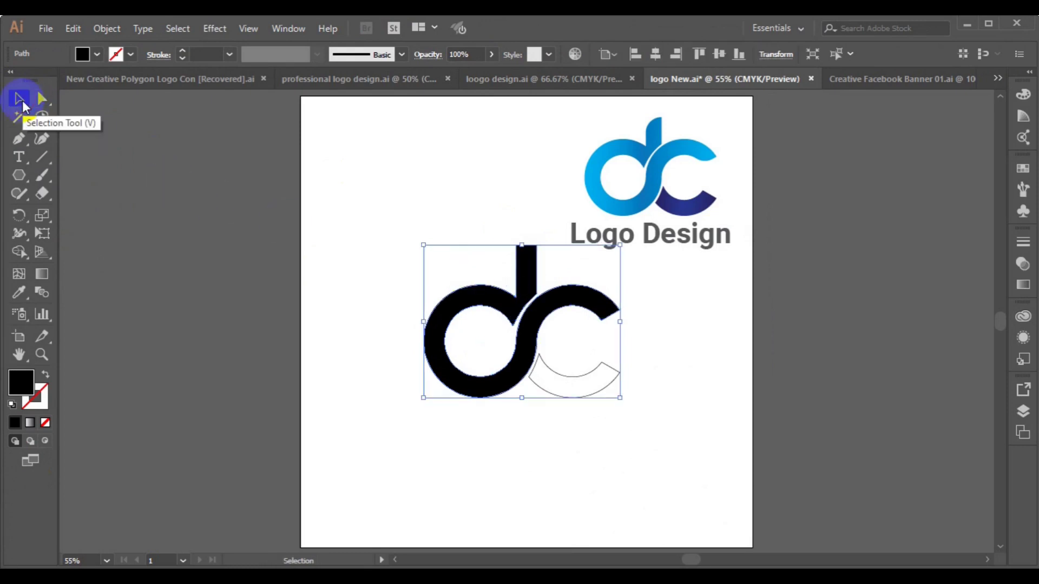
Round only the vertical stem's upper-left corner, with a radius of about 47 px
key(ctrl+plus)
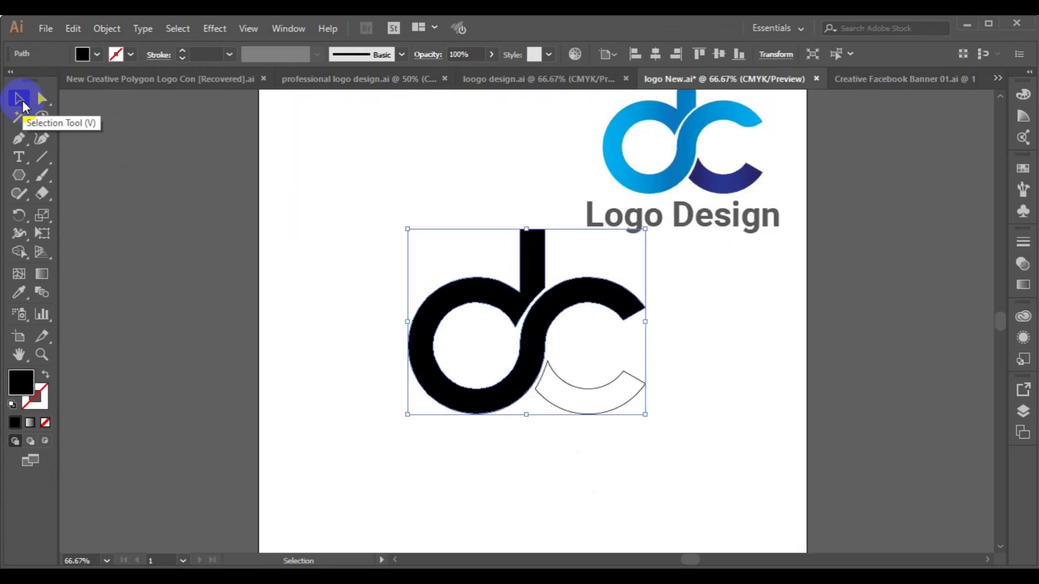
key(ctrl+plus)
click(42, 99)
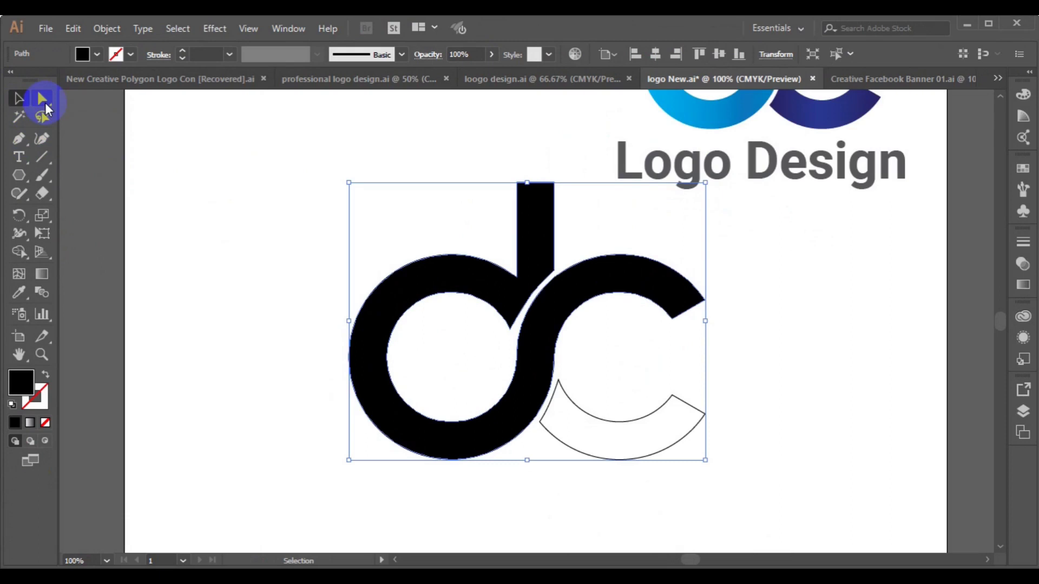
click(530, 198)
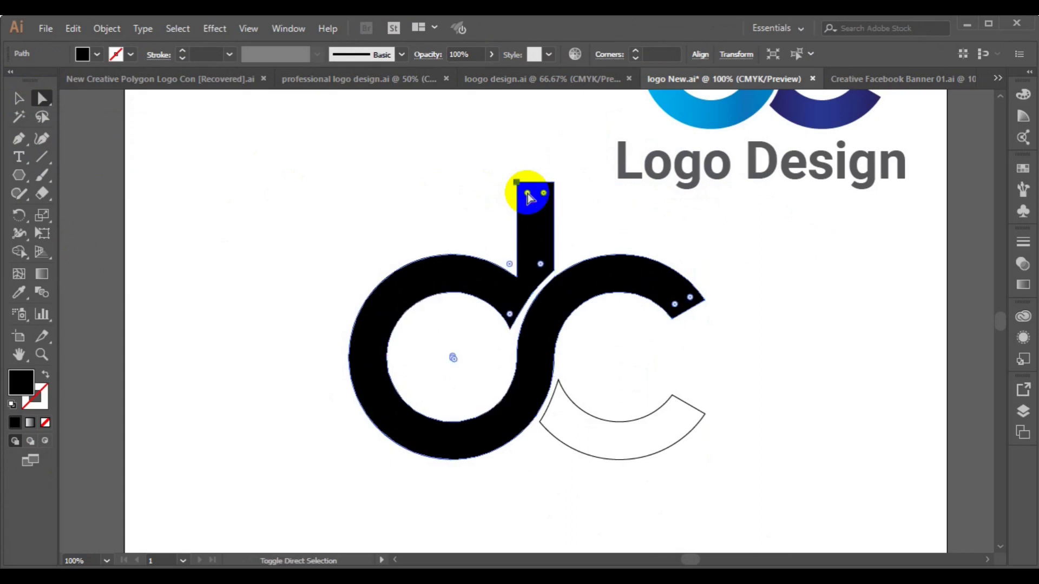
click(528, 194)
drag(528, 197, 538, 227)
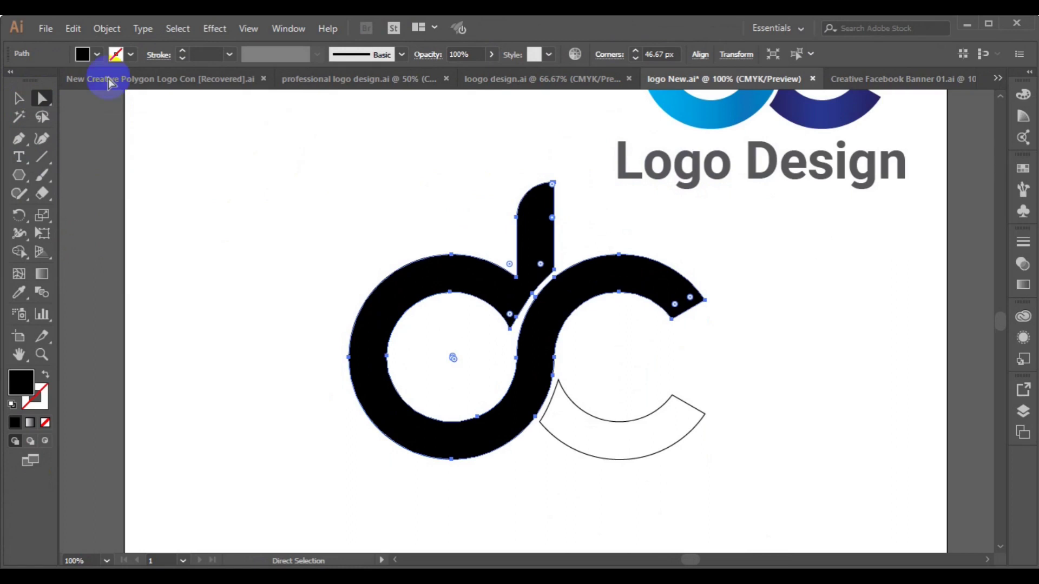
click(20, 98)
key(ctrl+0)
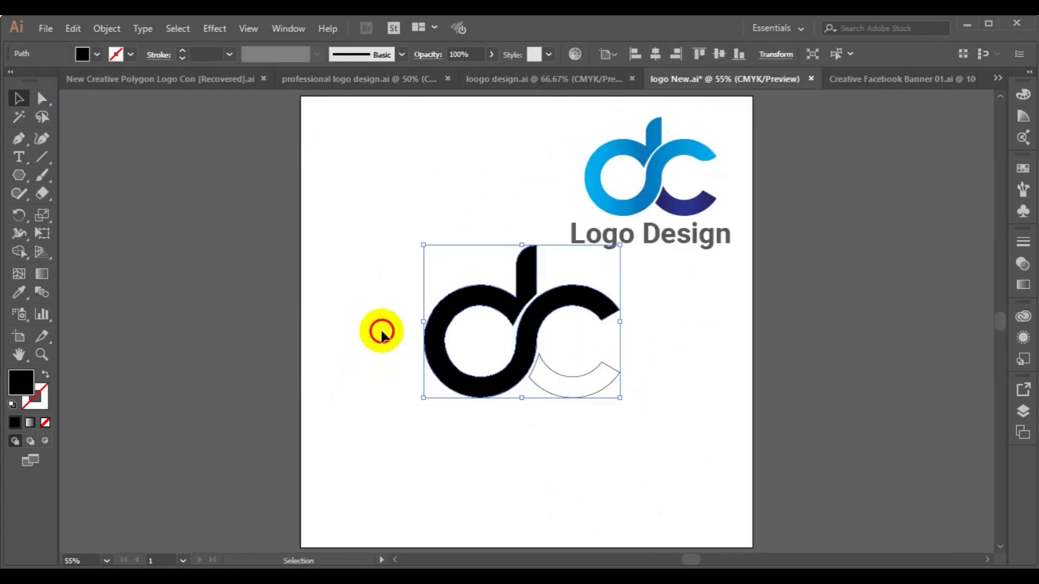
Give the separate lower arc of the "c" a black fill and no stroke
click(498, 364)
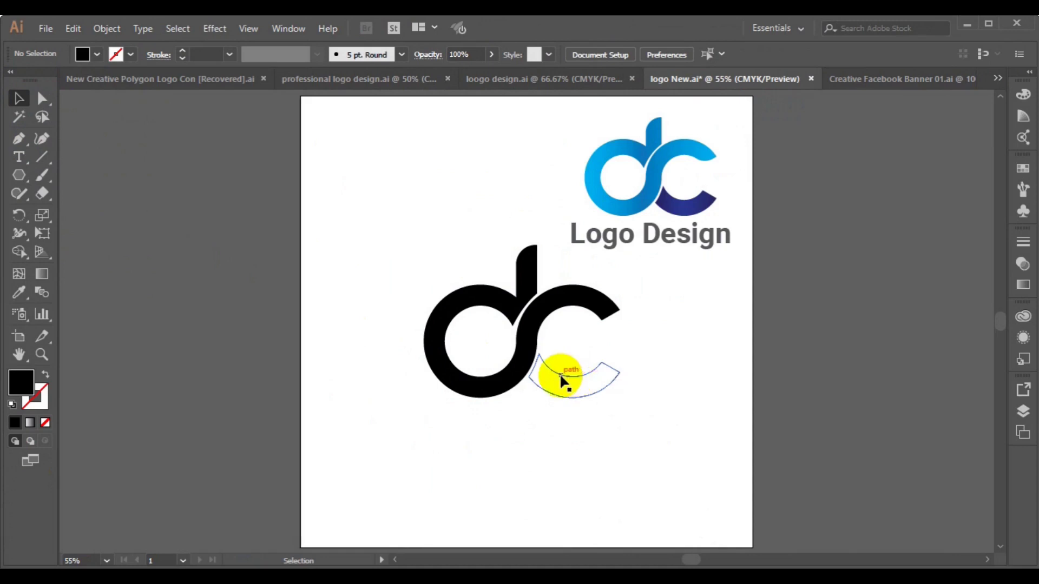
click(561, 377)
click(97, 54)
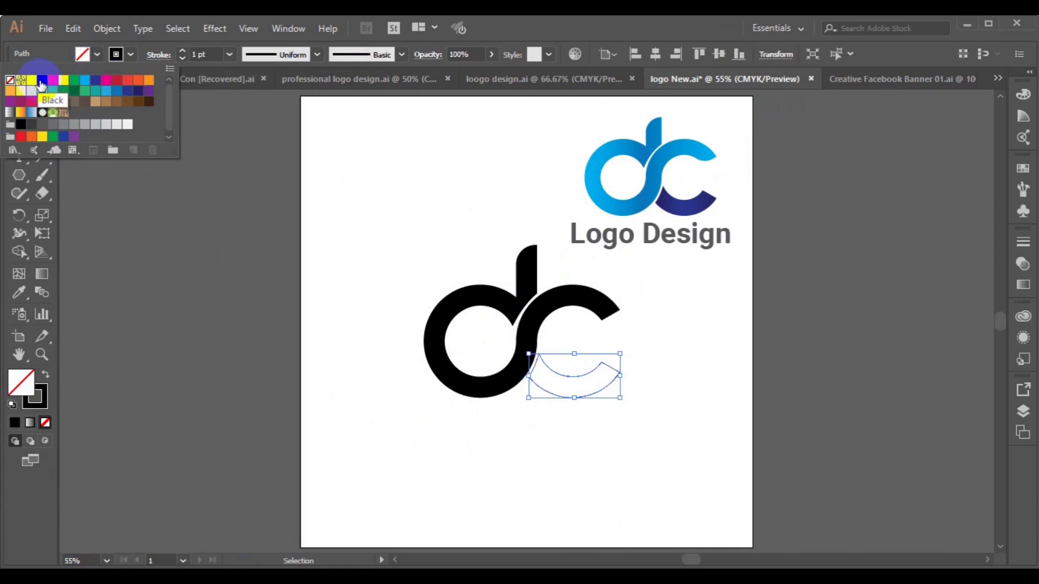
click(42, 80)
click(131, 55)
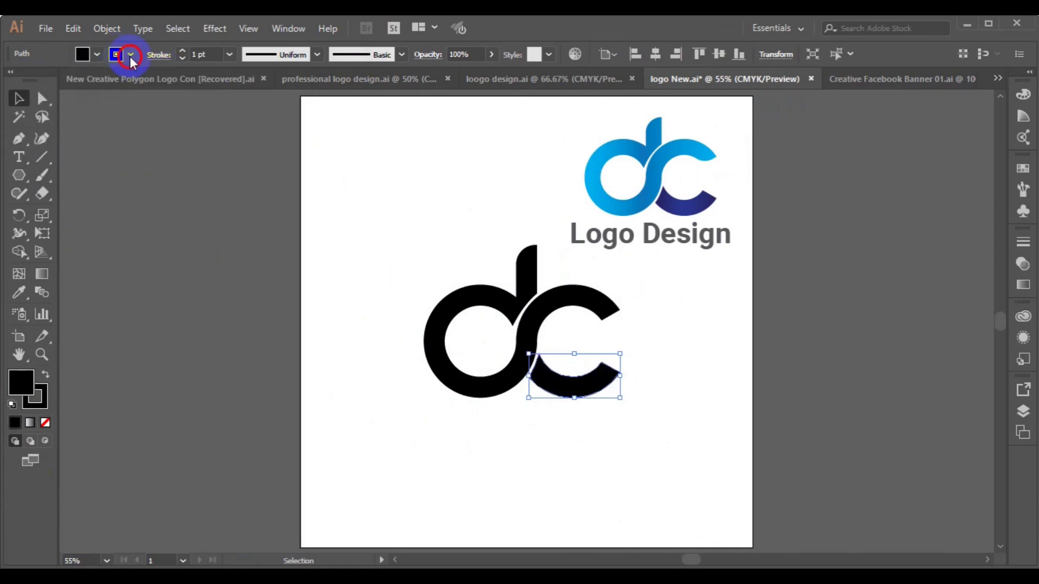
click(131, 55)
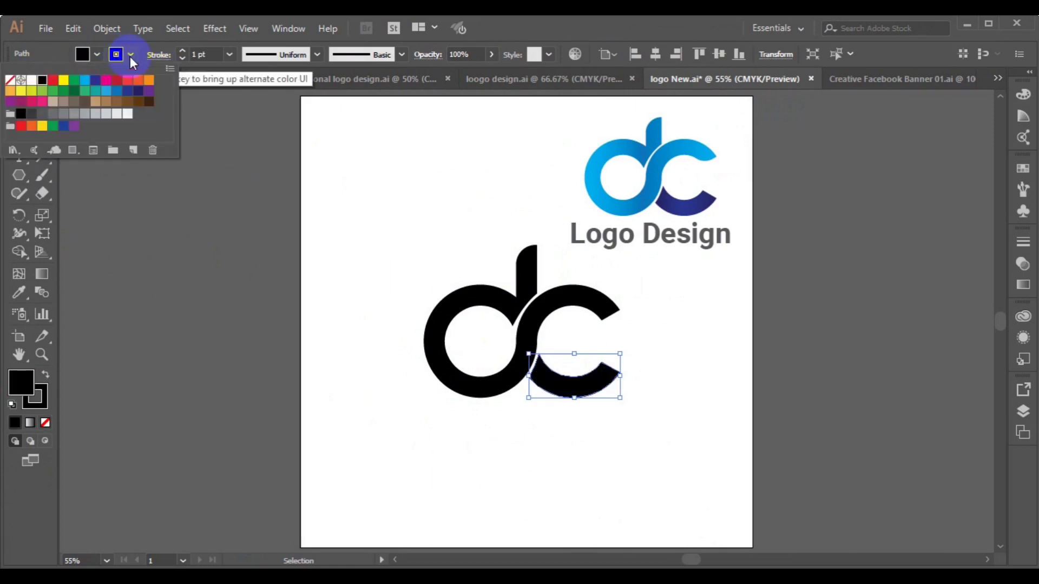
click(10, 80)
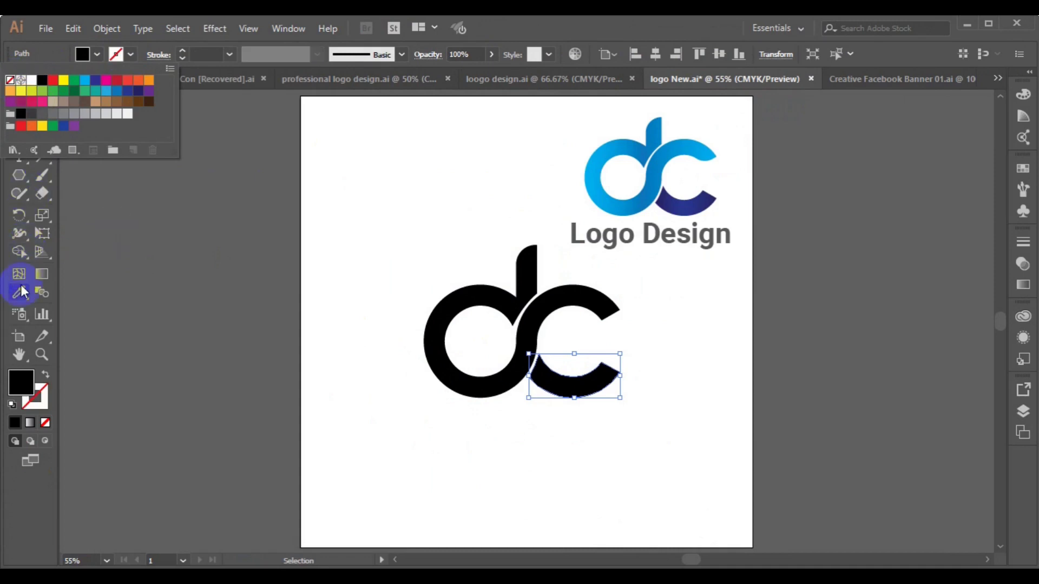
click(356, 285)
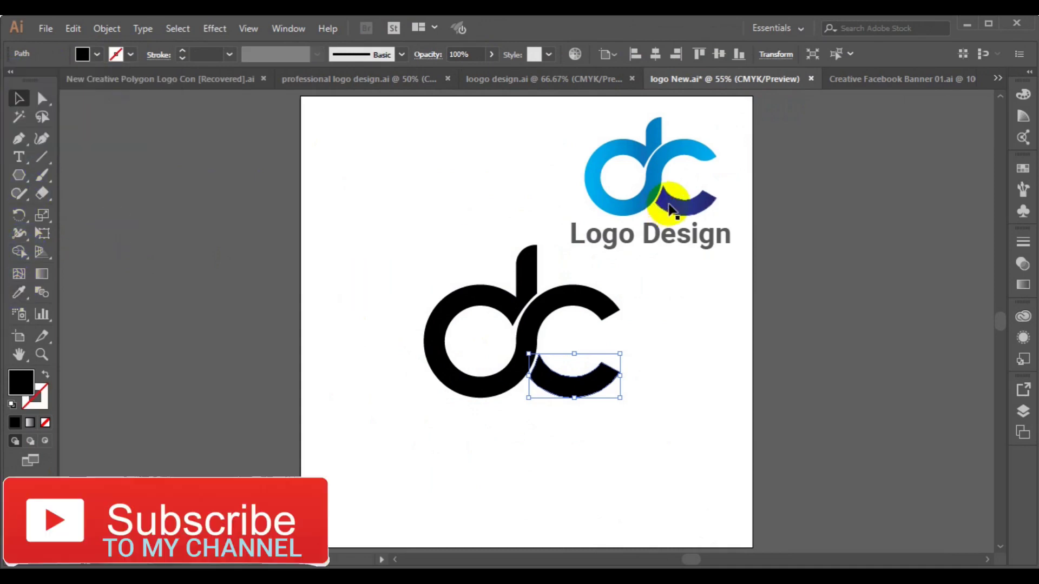
Copy the dark blue gradient from the reference logo's lower arc onto the new logo's lower arc with the Eyedropper
click(19, 292)
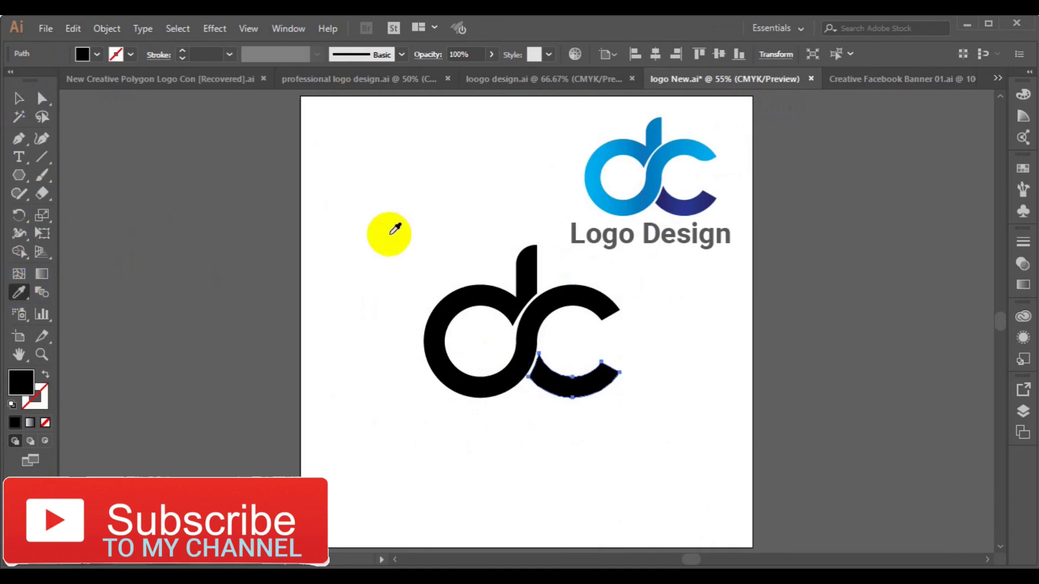
click(674, 197)
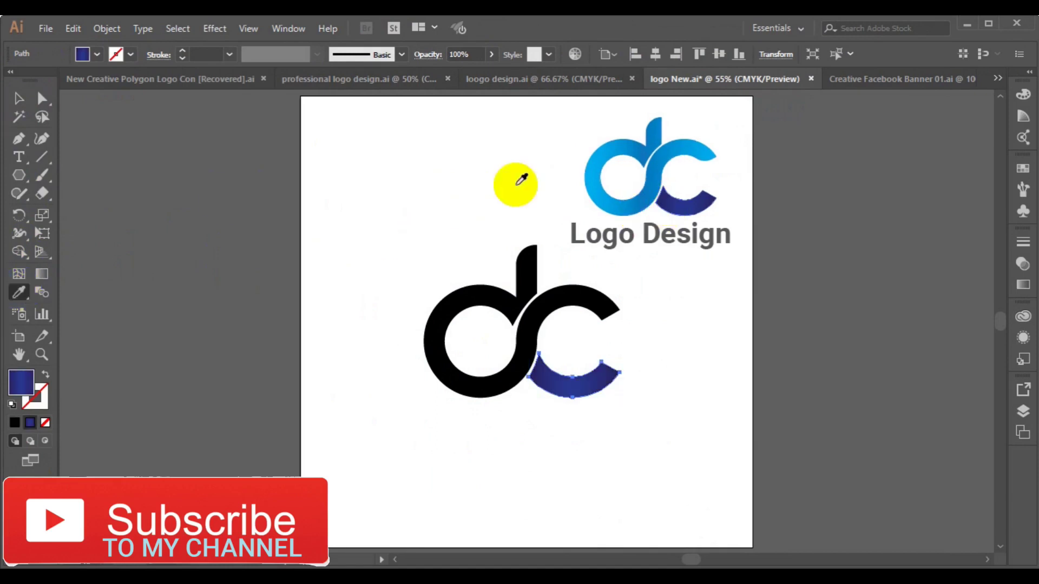
click(16, 101)
Copy the reference logo's light blue gradient onto the main shape of ring, stem and upper arc with the Eyedropper
click(451, 359)
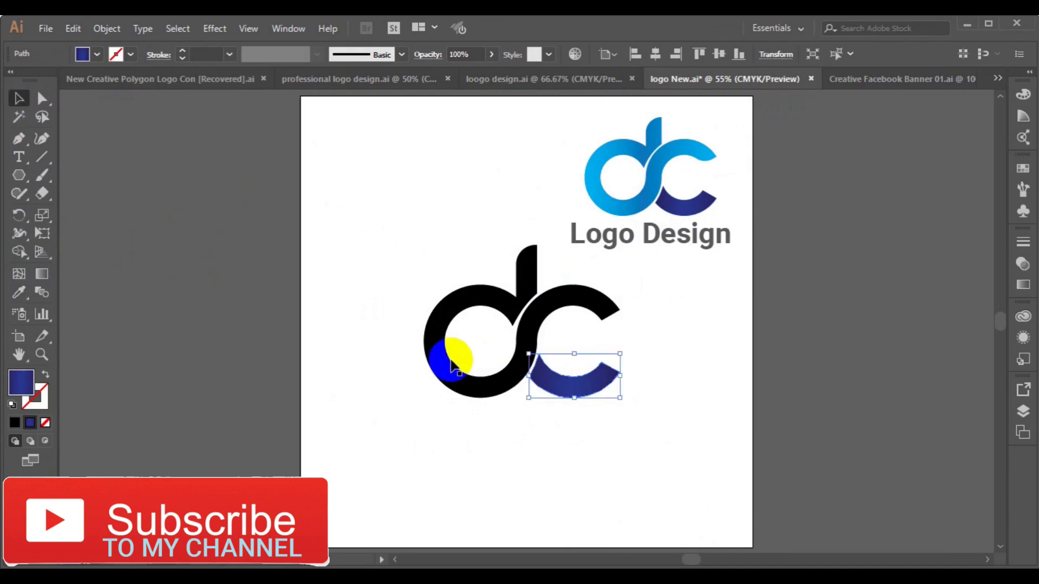
shift+click(450, 359)
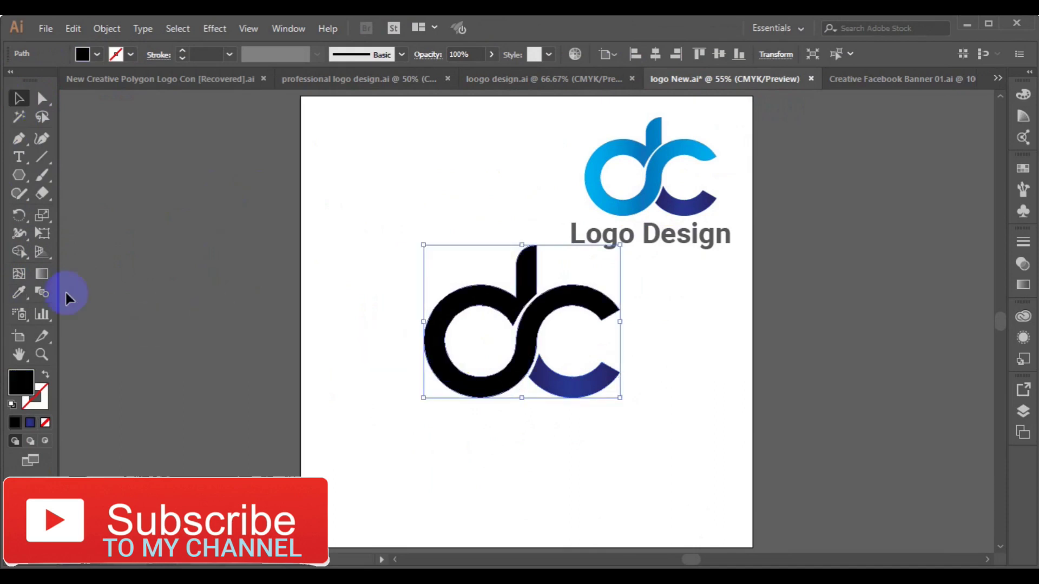
click(20, 292)
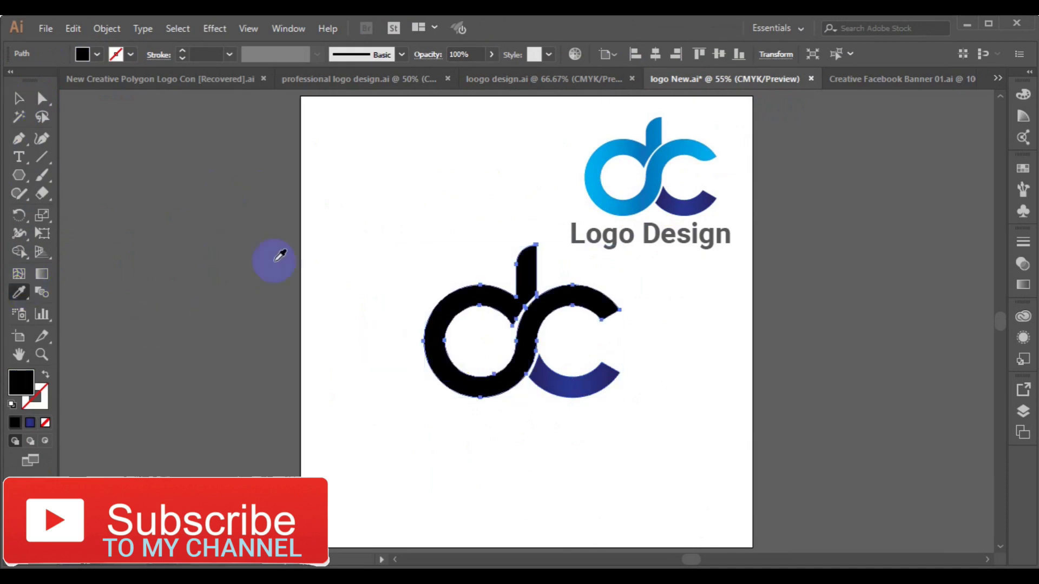
click(659, 173)
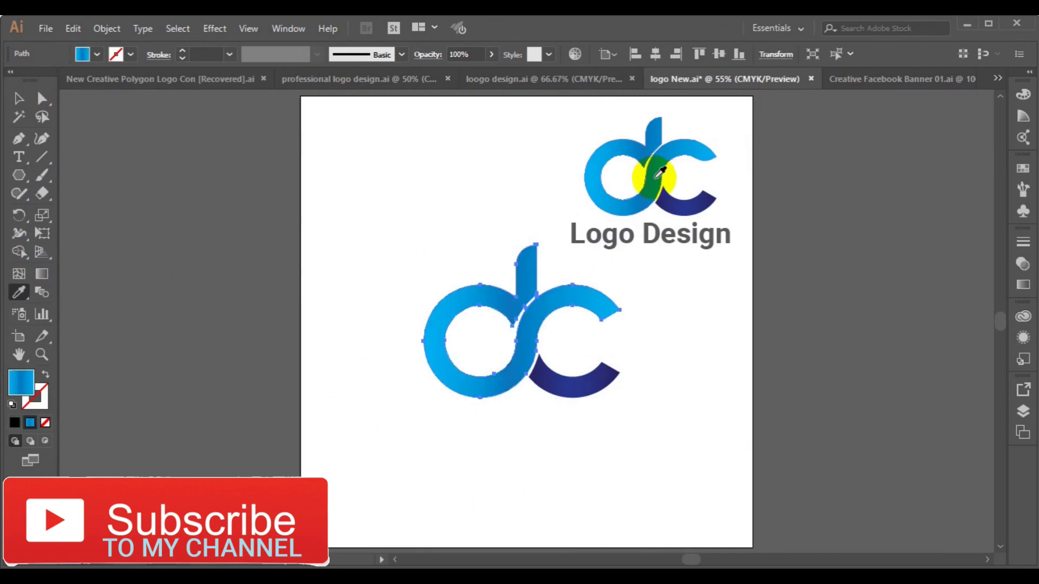
Select both the light blue main shape and the dark blue lower arc, and group them
click(18, 98)
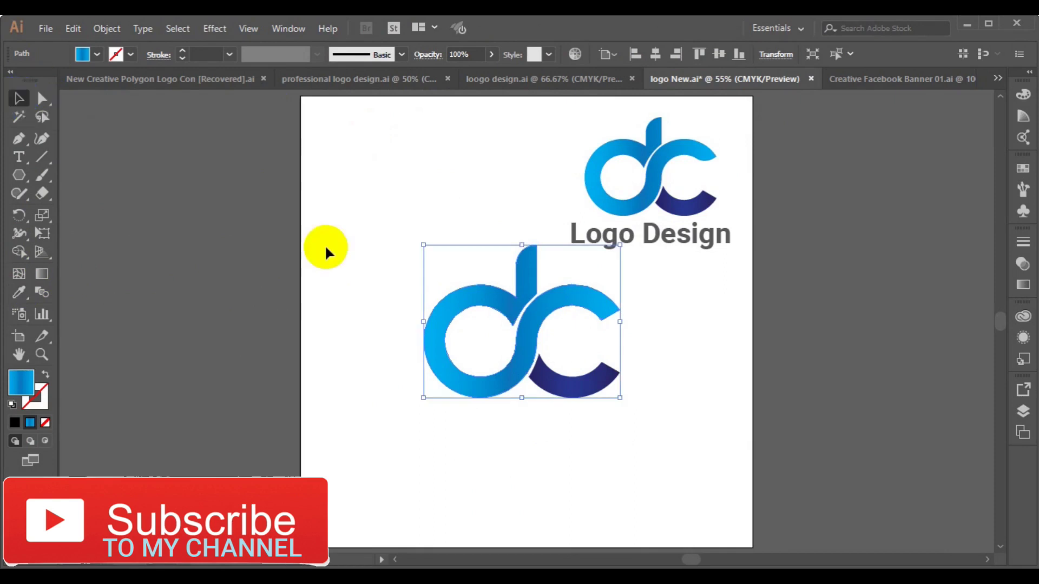
shift+click(577, 386)
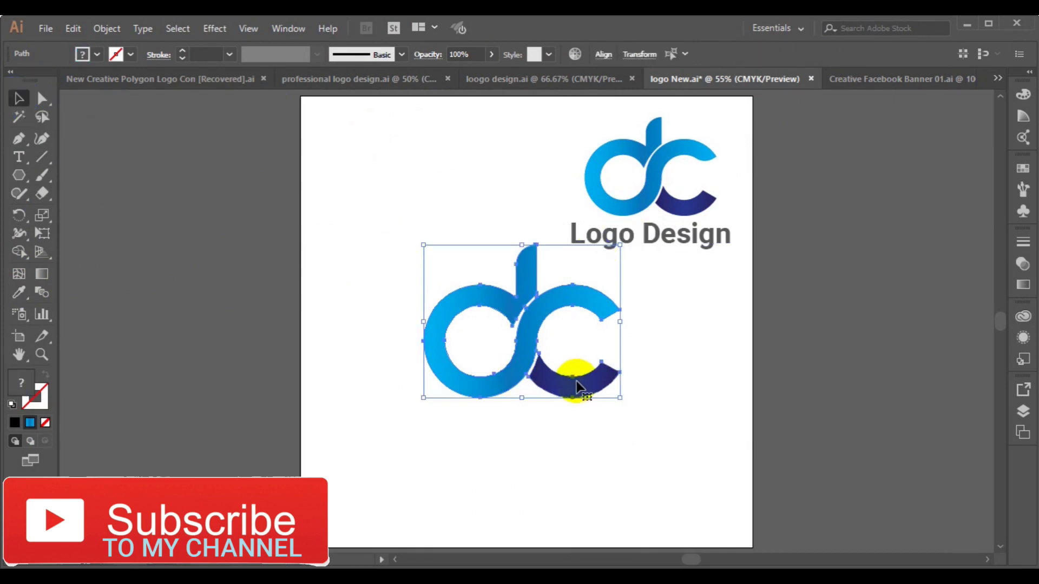
click(102, 28)
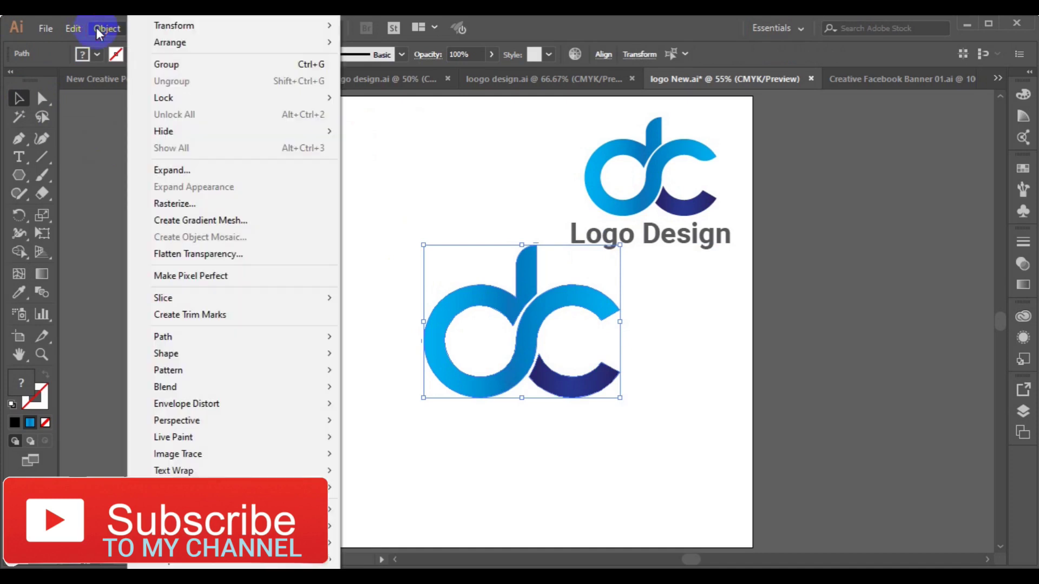
click(184, 69)
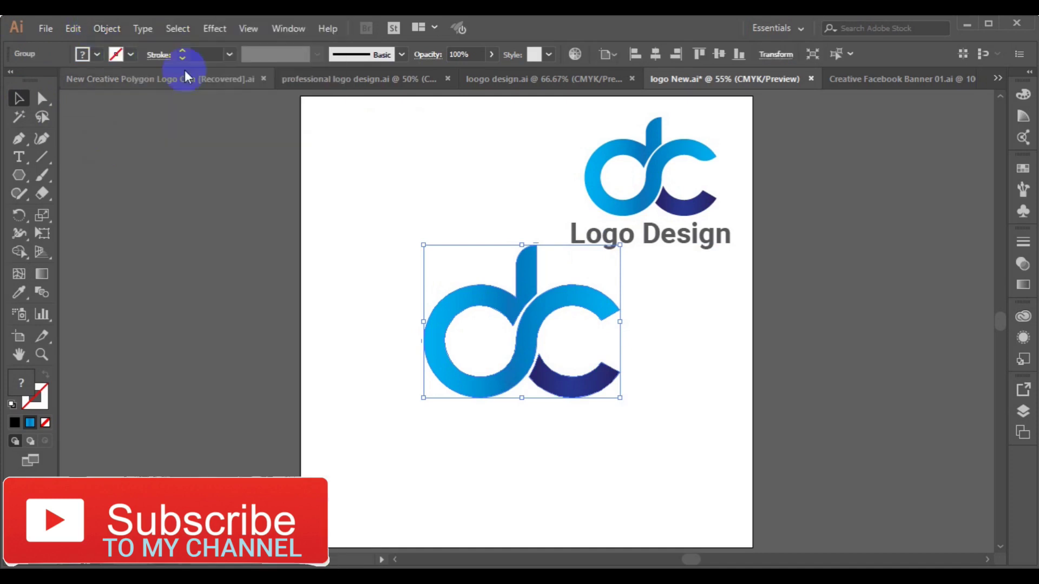
Ungroup the reference logo and place a copy of its "Logo Design" text below the new dc logo
click(684, 238)
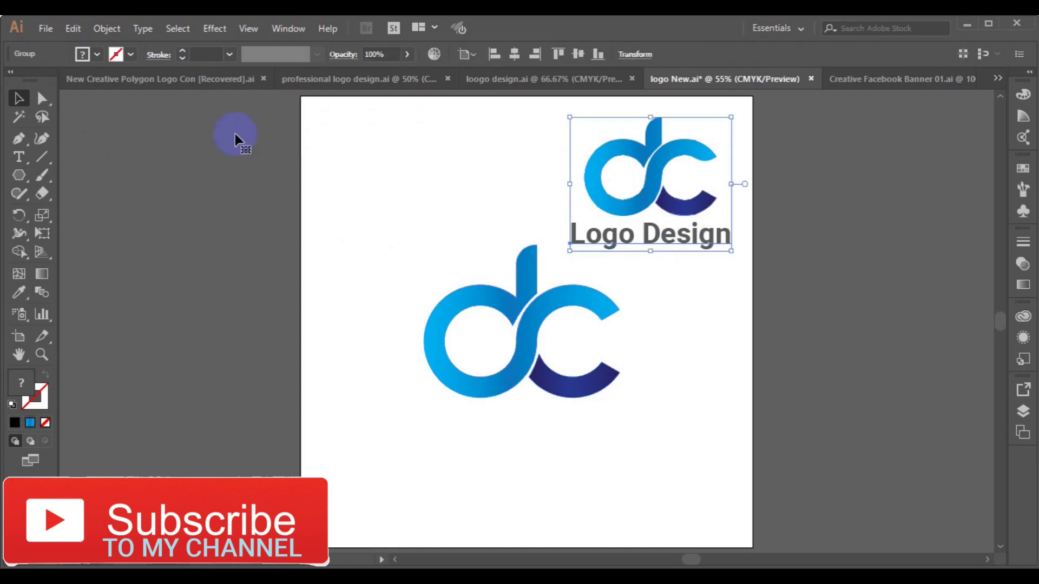
click(111, 30)
click(227, 85)
click(515, 238)
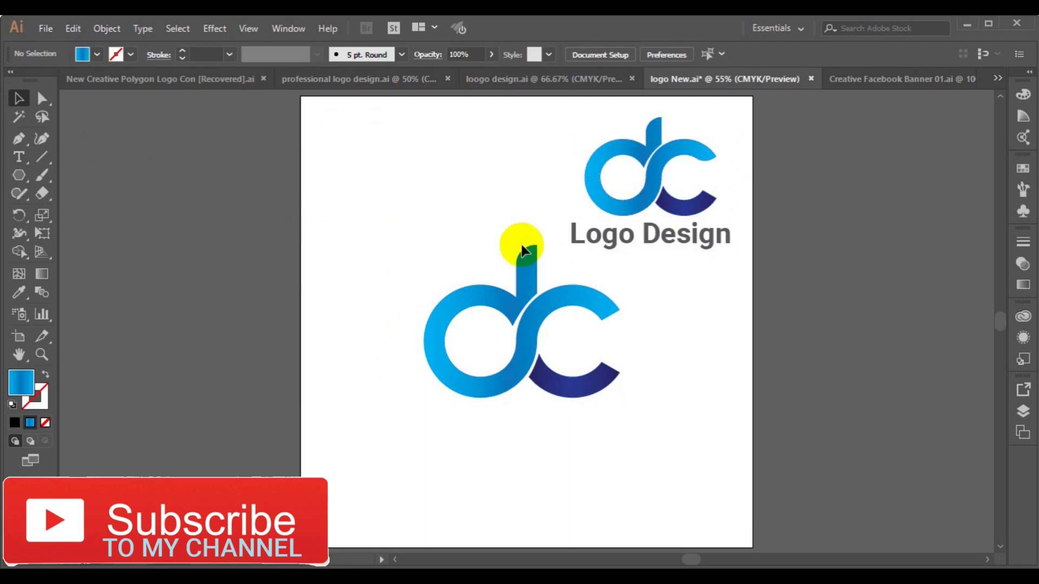
click(595, 241)
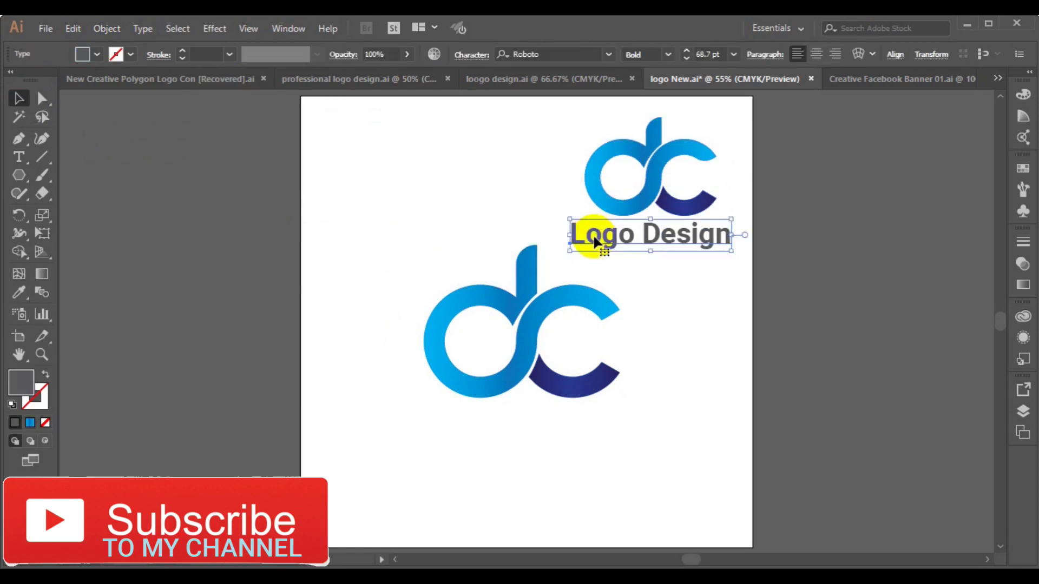
drag(595, 241, 497, 402)
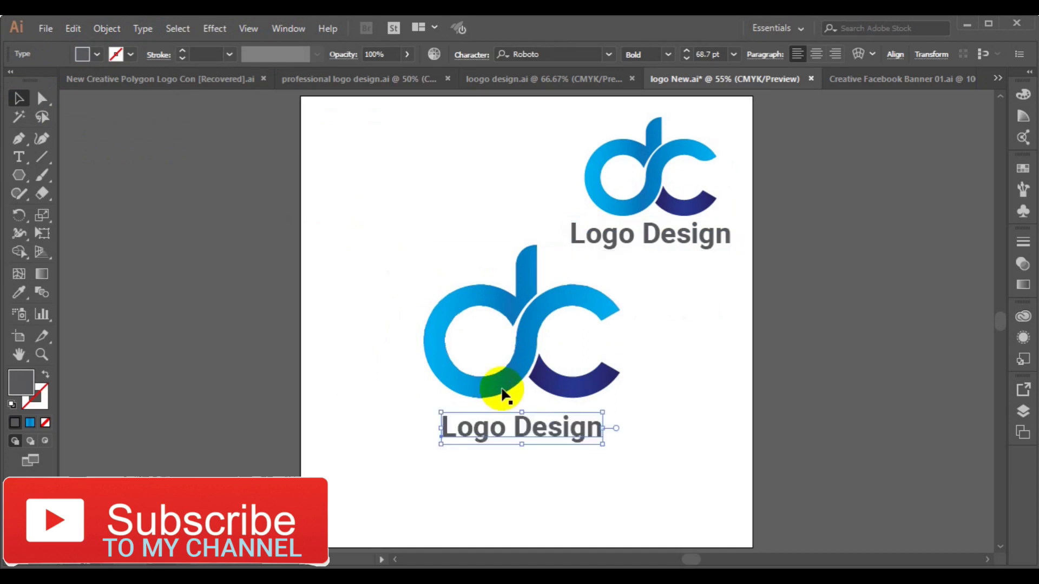
Scale the new dc mark down proportionally about its center and move the copied "Logo Design" text up closer beneath it
click(503, 394)
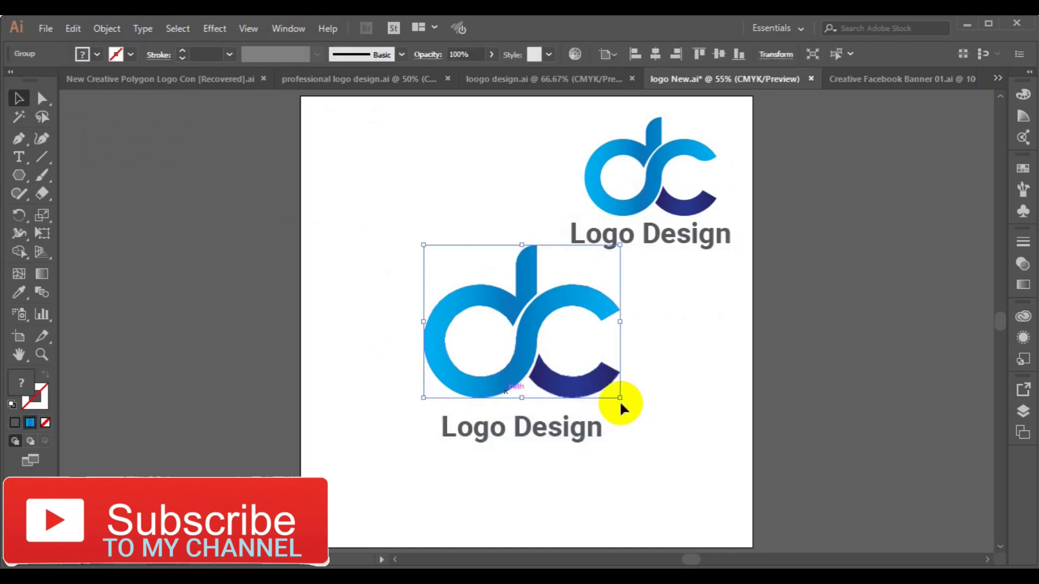
drag(621, 401, 593, 380)
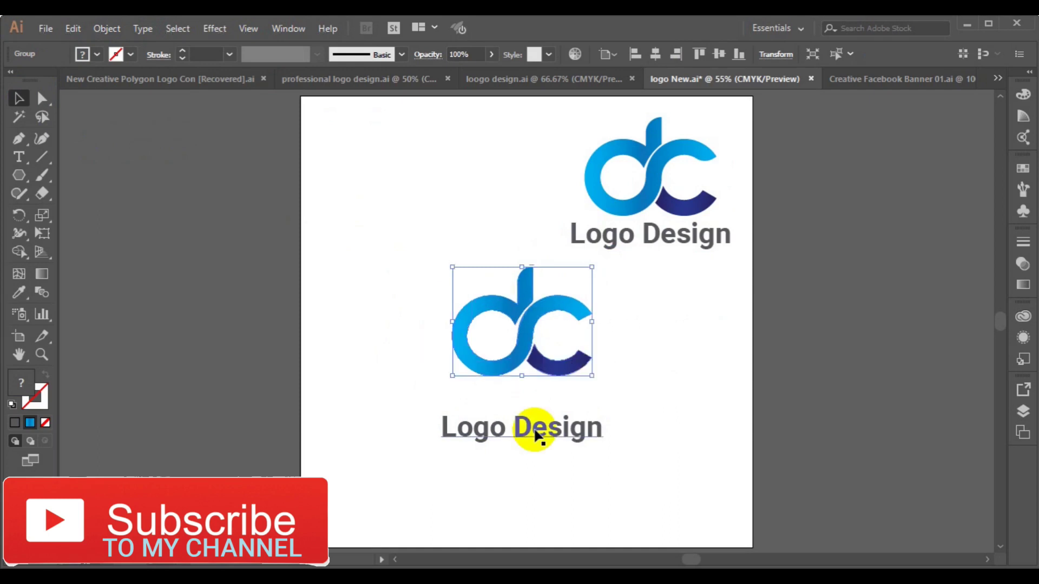
click(531, 431)
drag(530, 429, 523, 405)
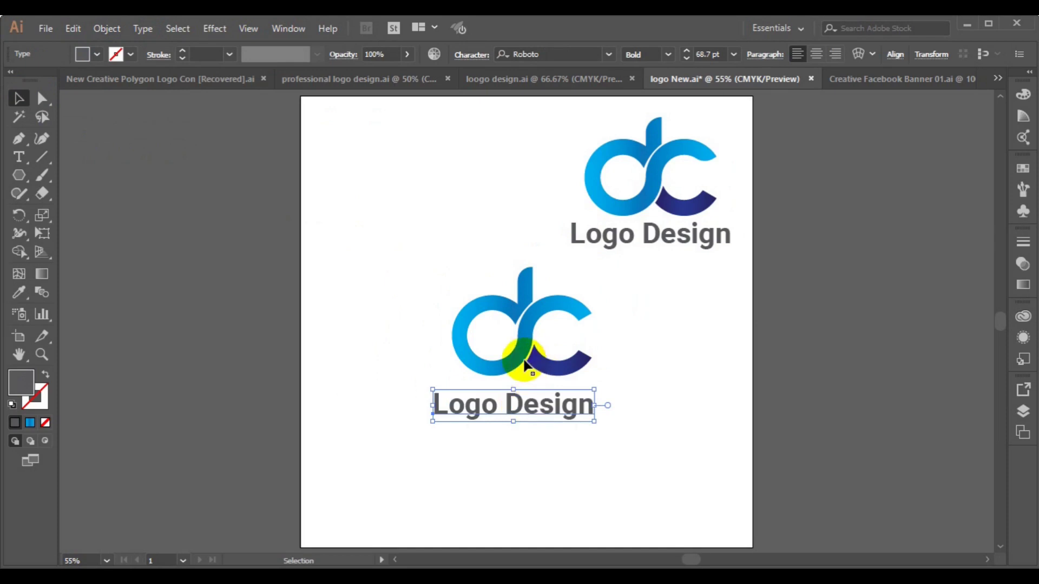
Align the new dc mark and its text to the artboard's horizontal and vertical center
shift+click(524, 365)
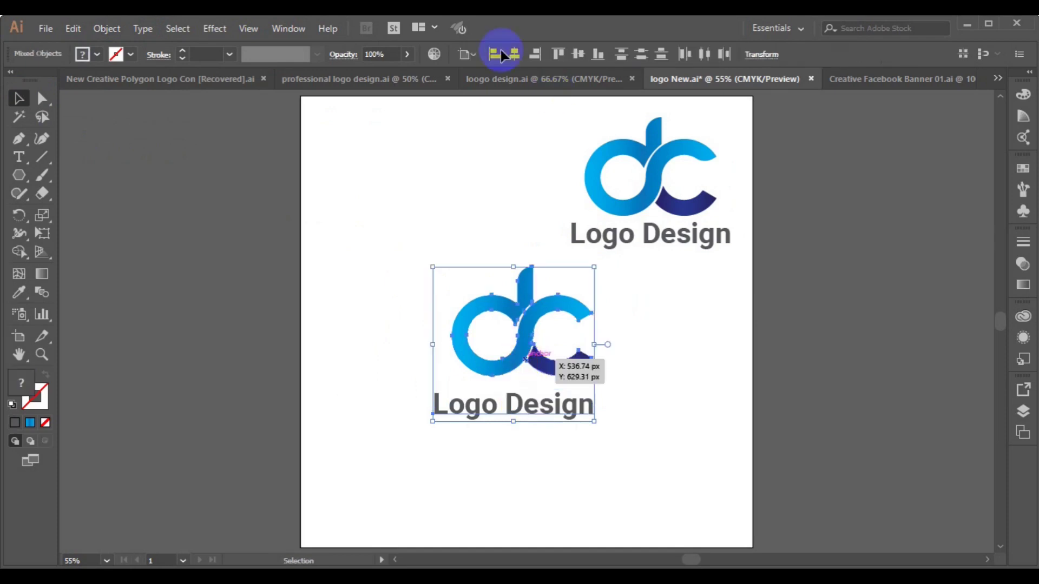
click(512, 54)
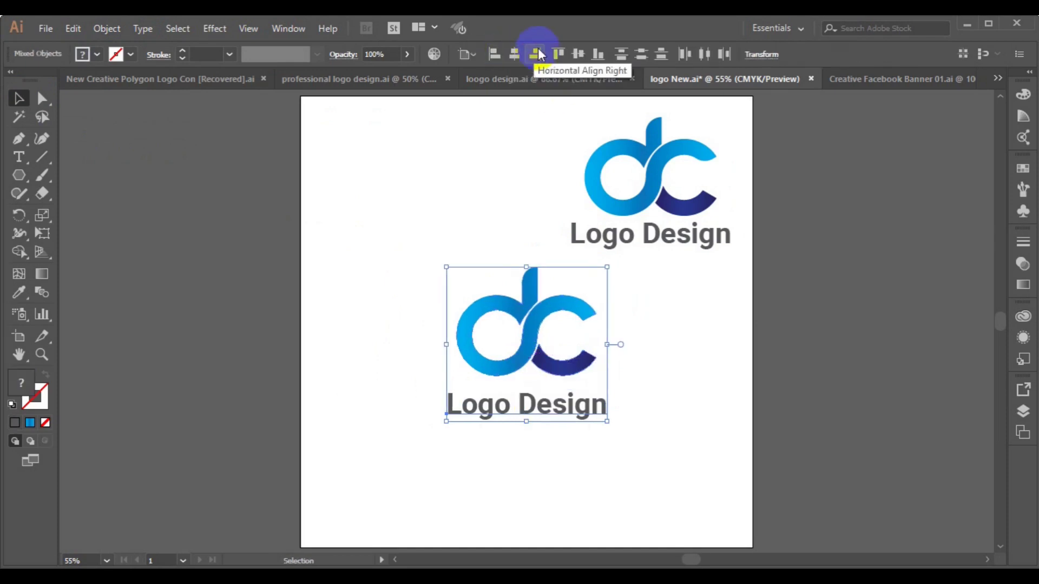
click(574, 54)
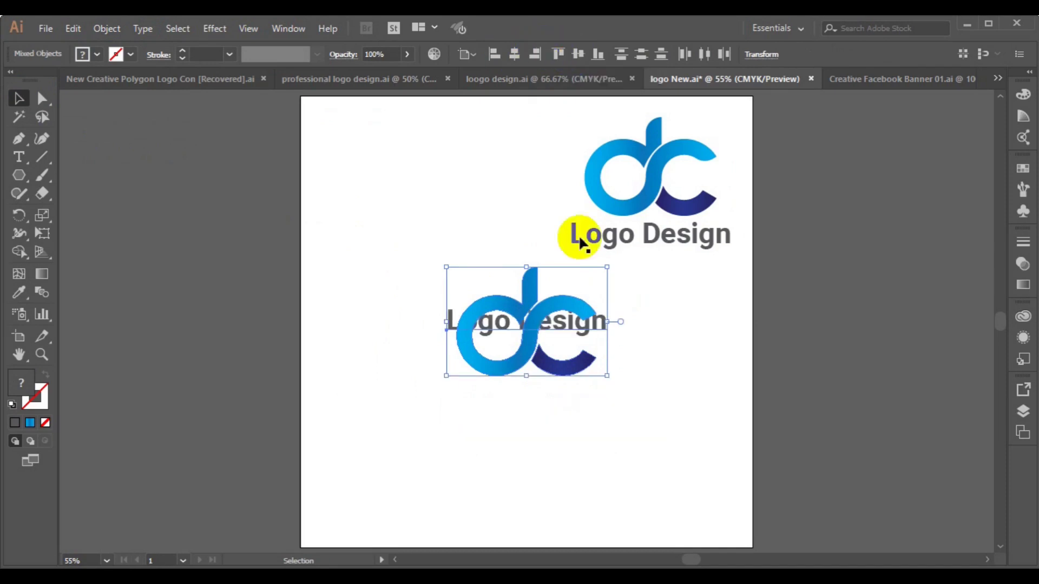
click(596, 374)
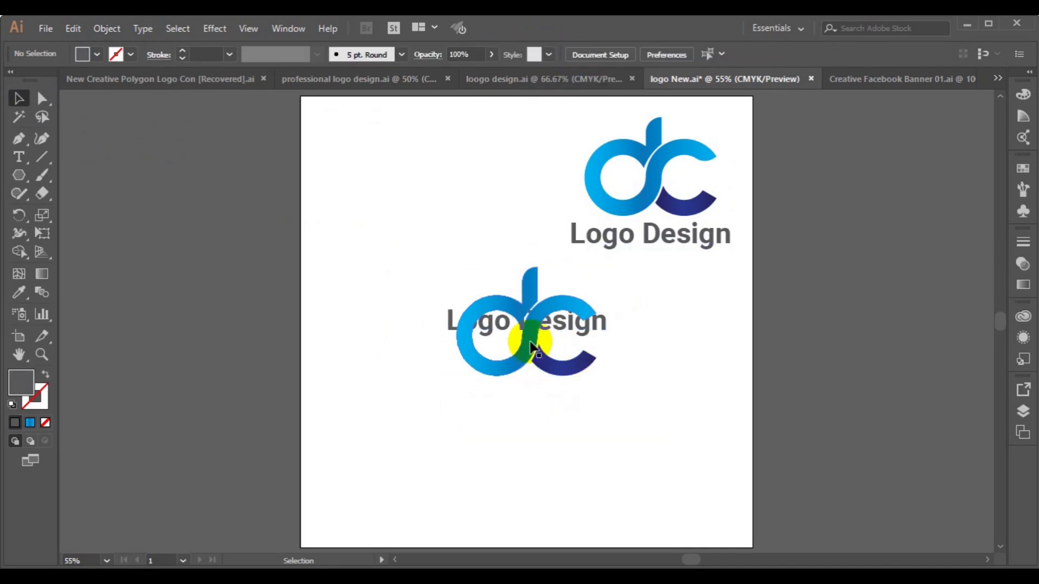
Stack the dc mark directly above the "Logo Design" text and enlarge the text slightly about its center
drag(531, 342, 526, 308)
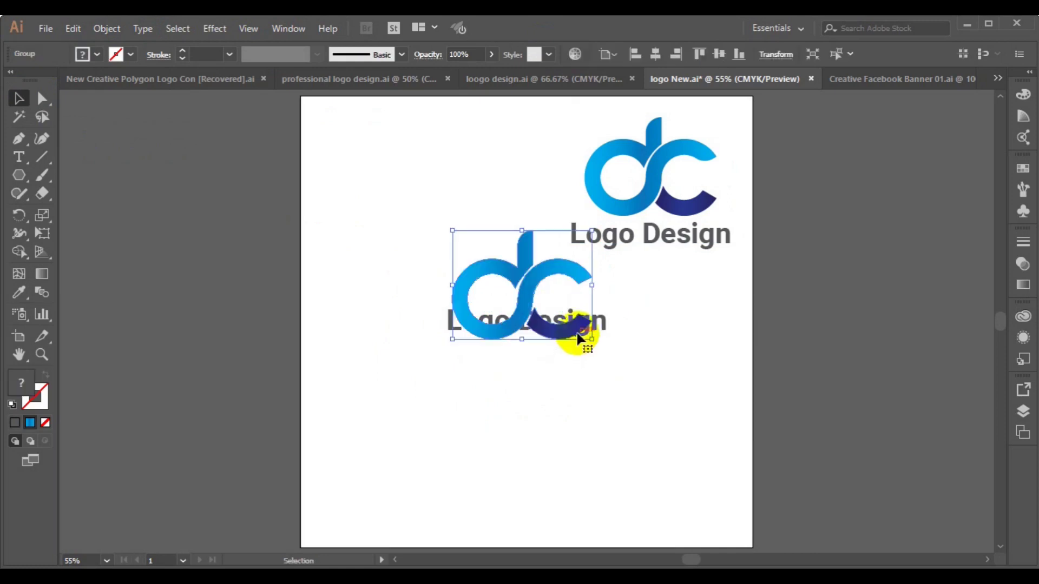
click(604, 325)
drag(603, 337, 607, 339)
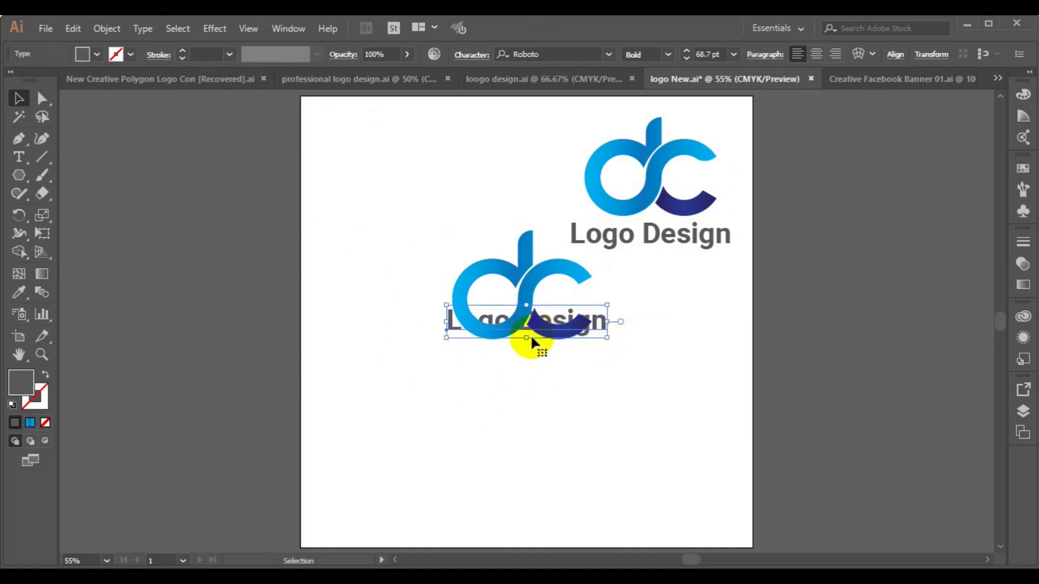
drag(532, 340, 532, 370)
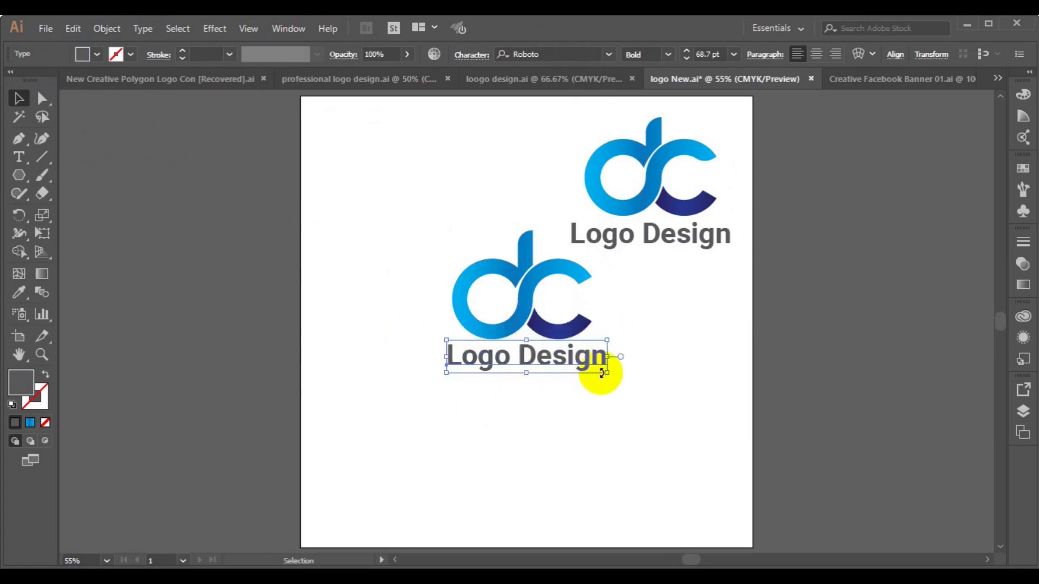
drag(603, 373, 617, 387)
Group the new dc mark with its "Logo Design" text and center the group on the artboard
shift+click(534, 312)
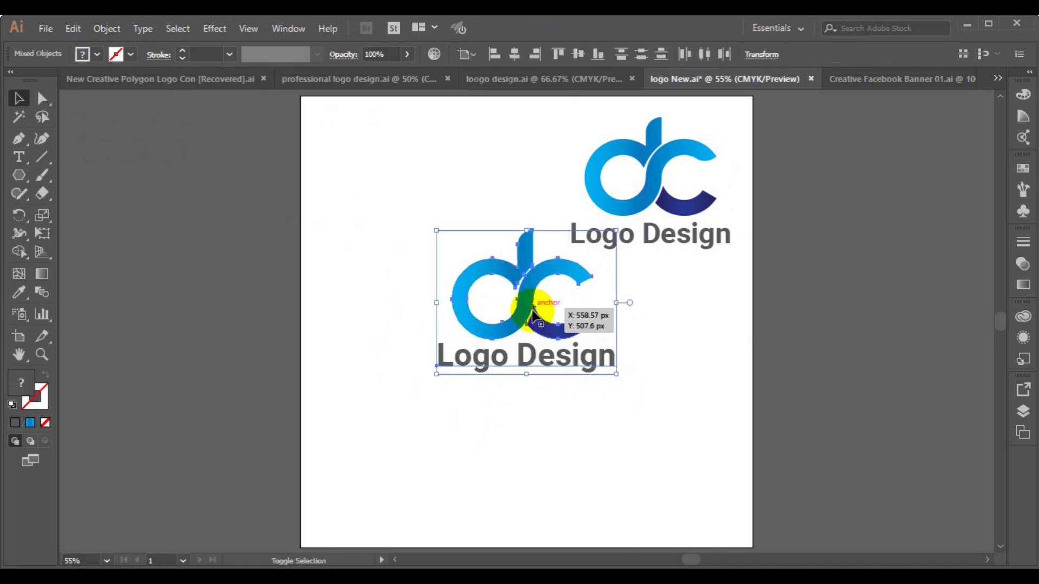
click(107, 28)
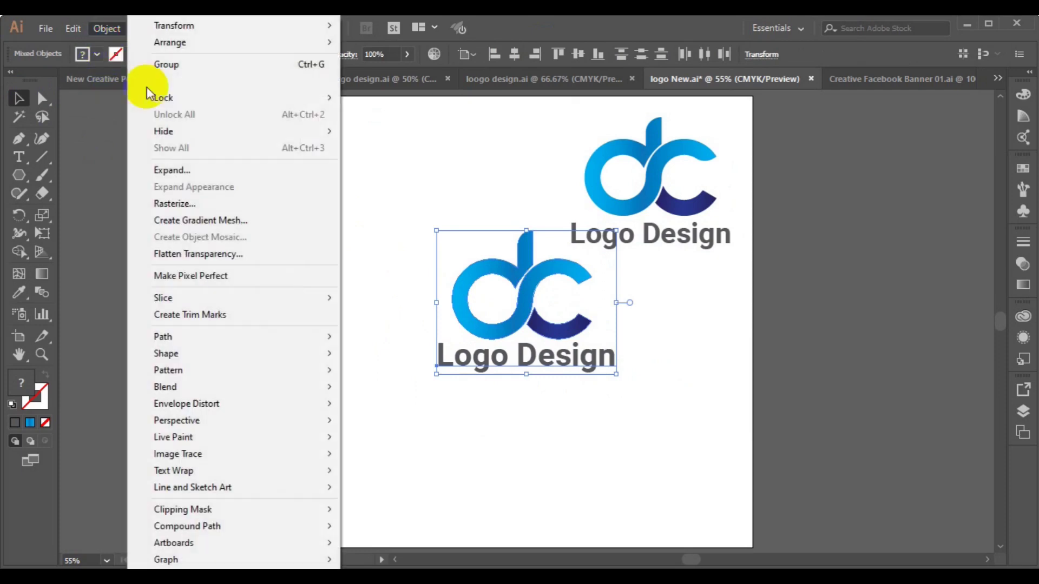
click(217, 65)
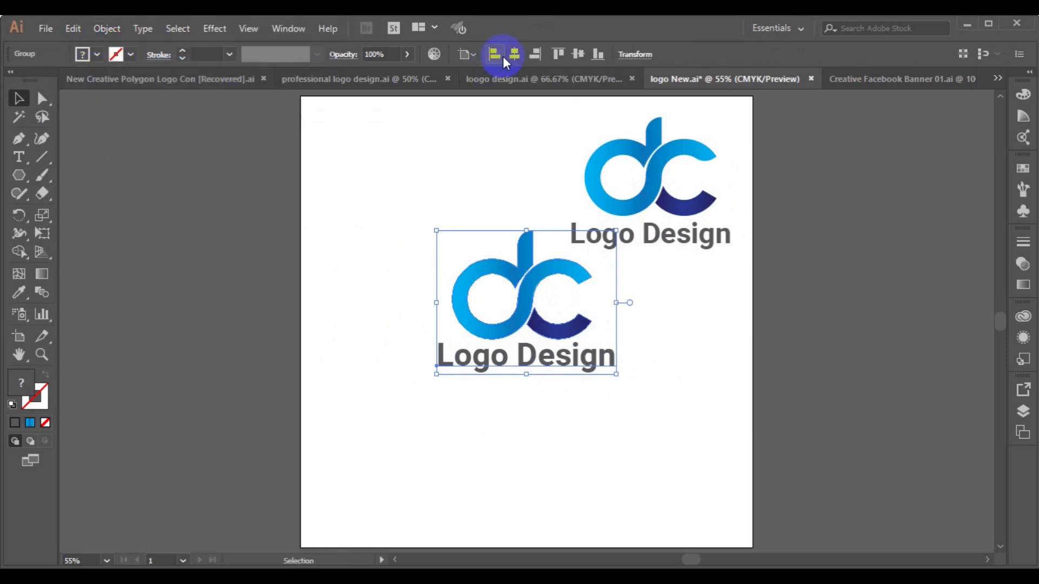
click(577, 57)
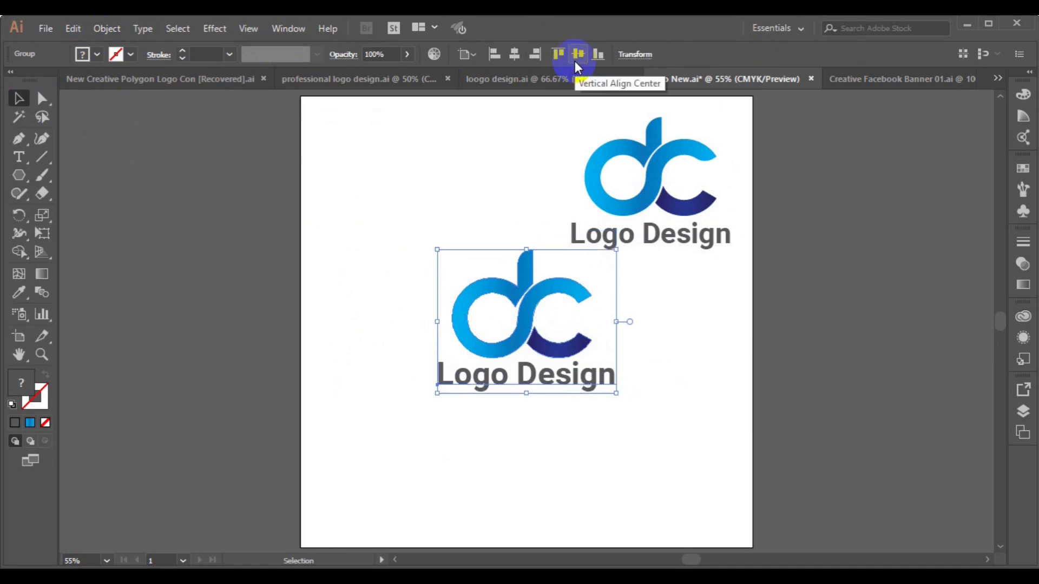
Delete the reference dc logo and its "Logo Design" text from the artboard
click(655, 187)
key(Delete)
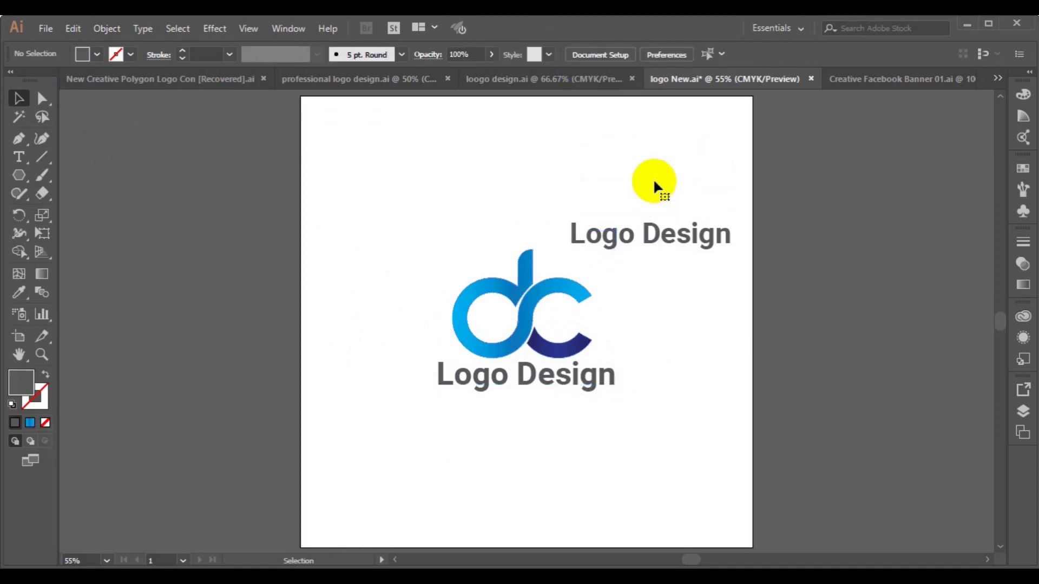
click(618, 239)
key(Delete)
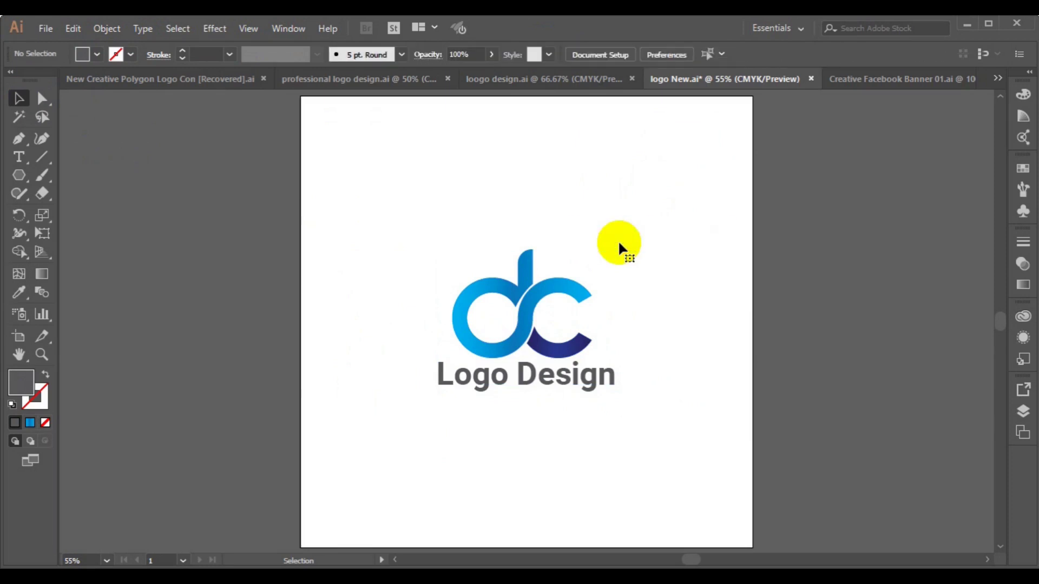